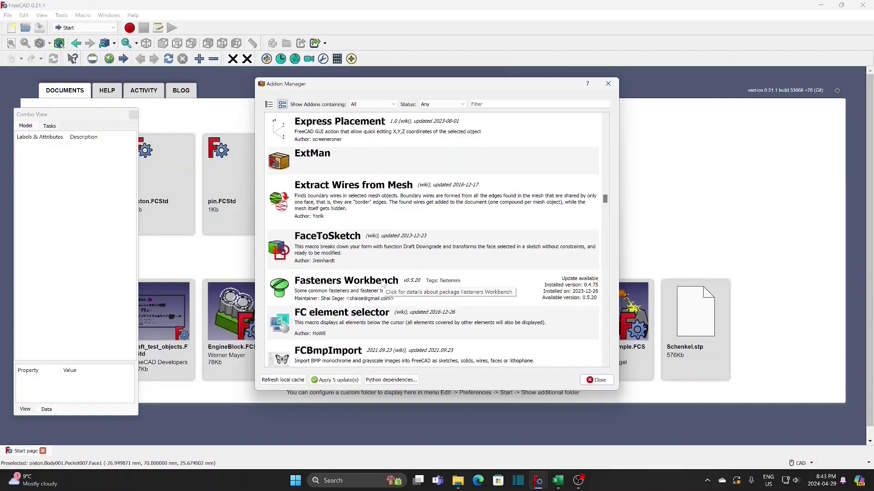
Close the Addon Manager and save a new document as ex4, replacing the existing file of that name.
click(598, 381)
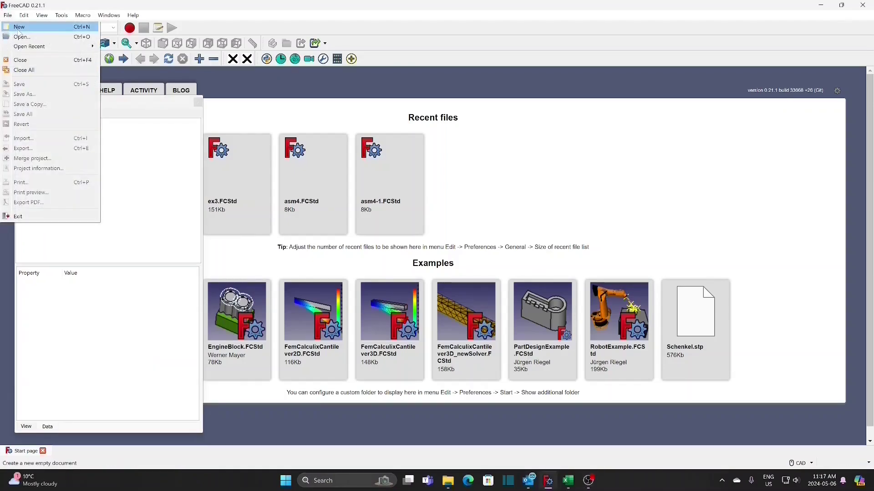
click(19, 26)
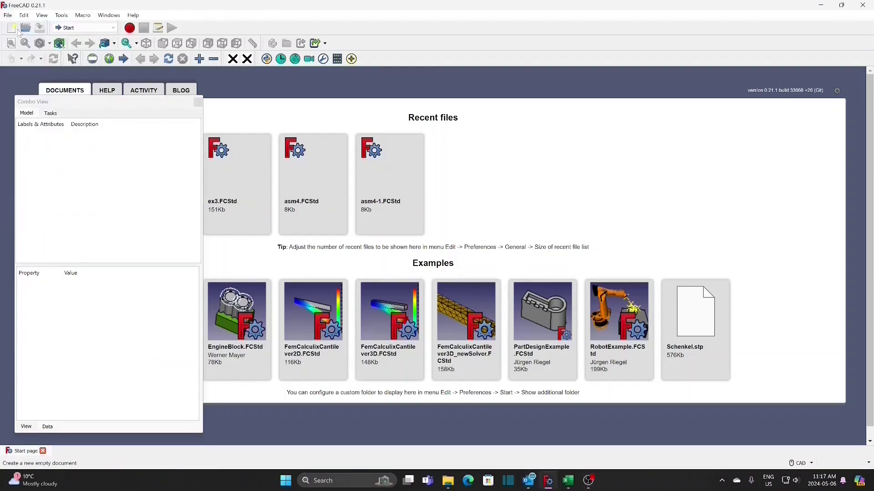
click(7, 15)
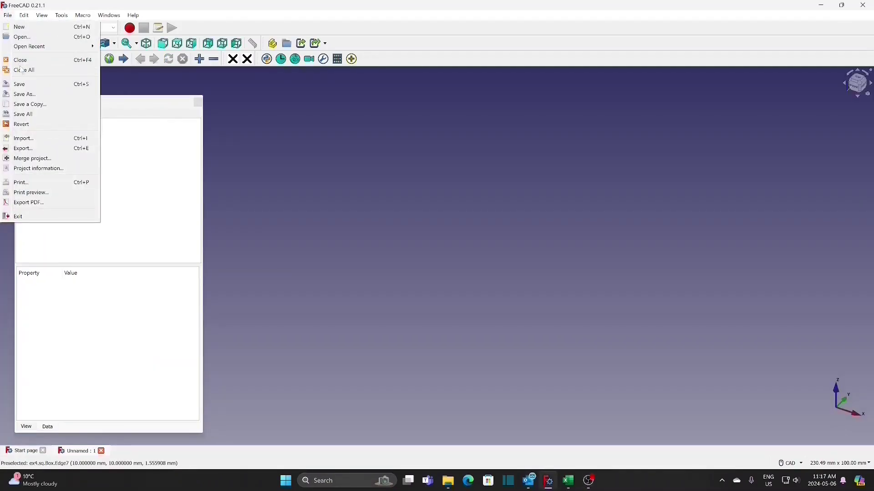
click(25, 95)
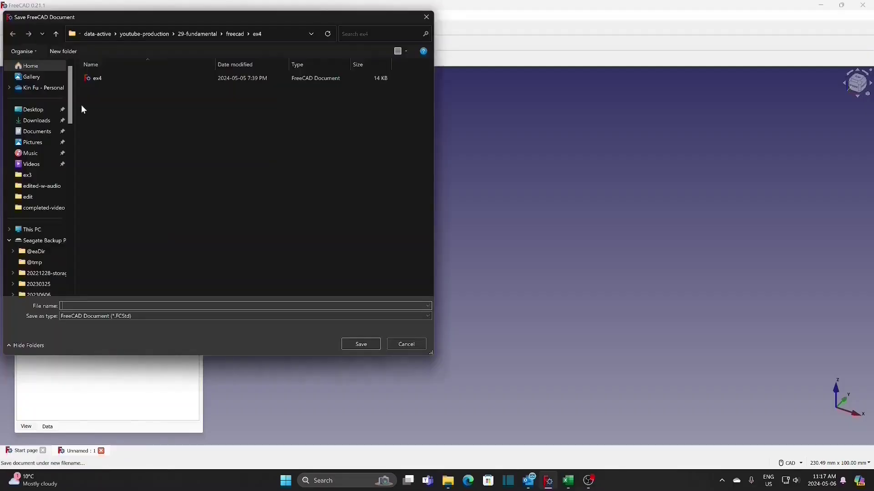
double_click(97, 79)
In the Part workbench, create a part container in the ex4 document and rename it square.
click(41, 134)
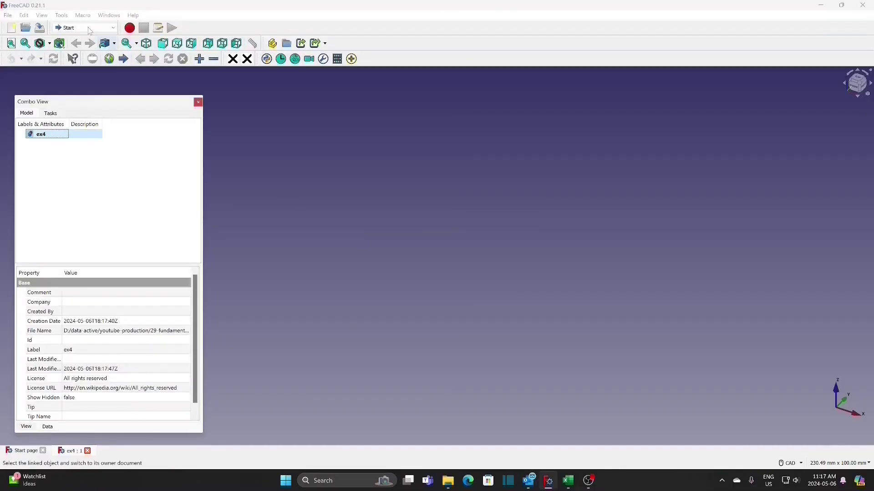
click(90, 28)
click(84, 117)
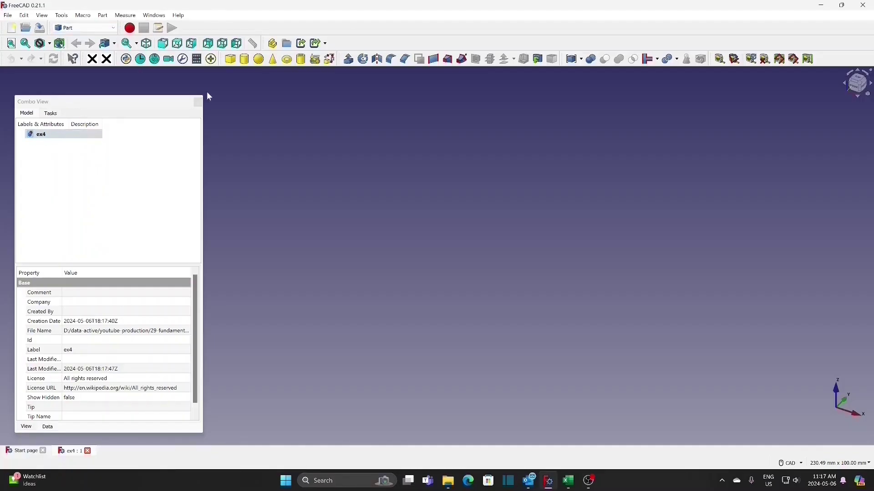
click(273, 43)
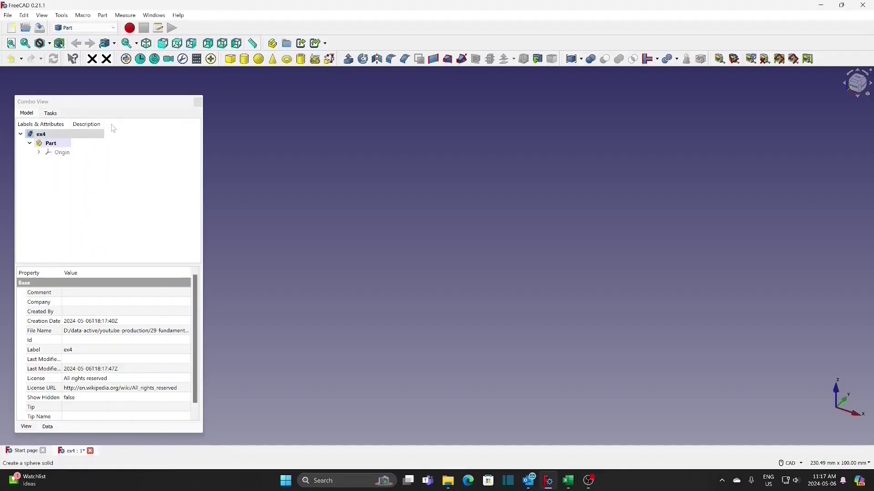
right_click(56, 148)
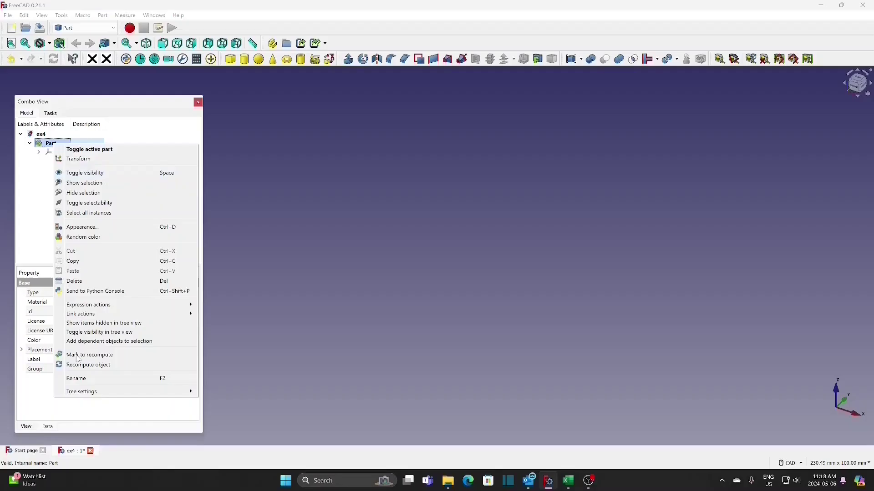
click(85, 379)
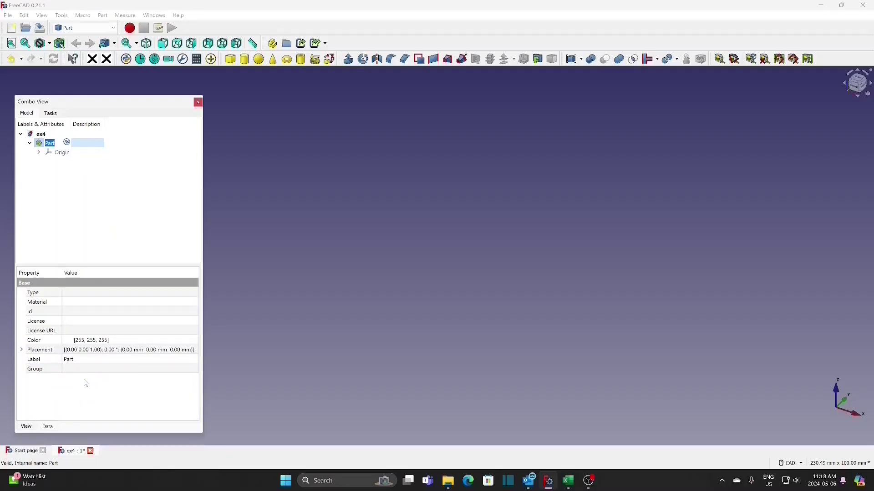
text(square)
key(Return)
Add a default 10 × 10 × 10 mm cube to the square part and check its dimension properties.
click(231, 60)
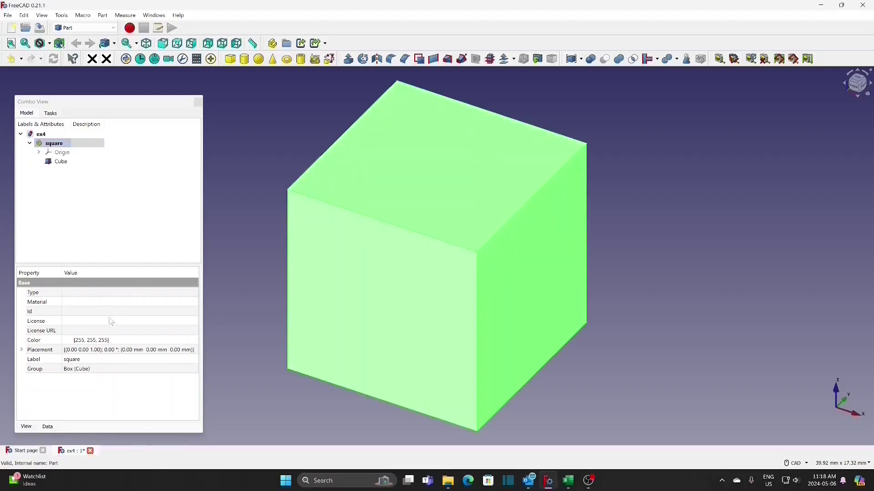
click(60, 162)
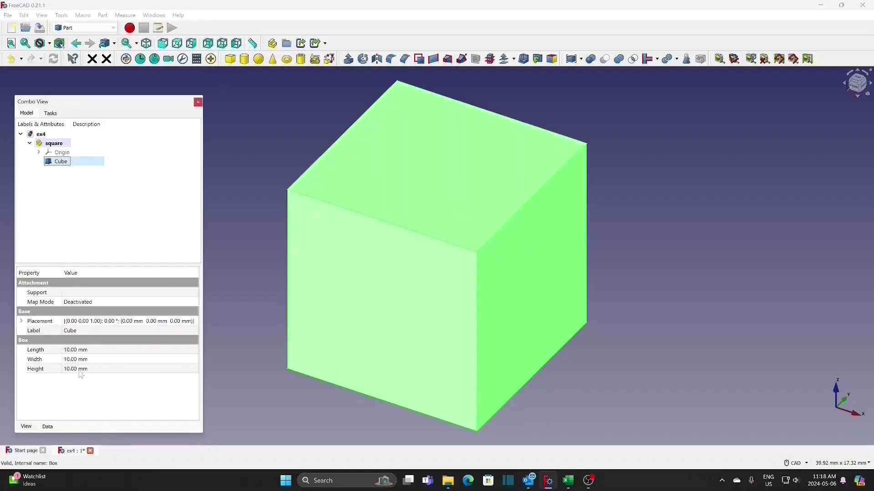
click(224, 180)
scroll(226, 180, down, 3)
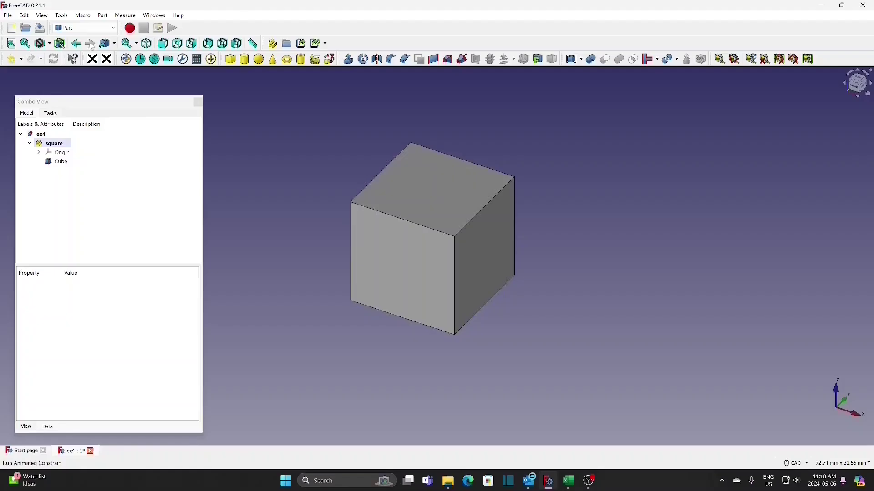
Using the Assembly 4 workbench, create a new part named tube in the ex4 document.
click(85, 28)
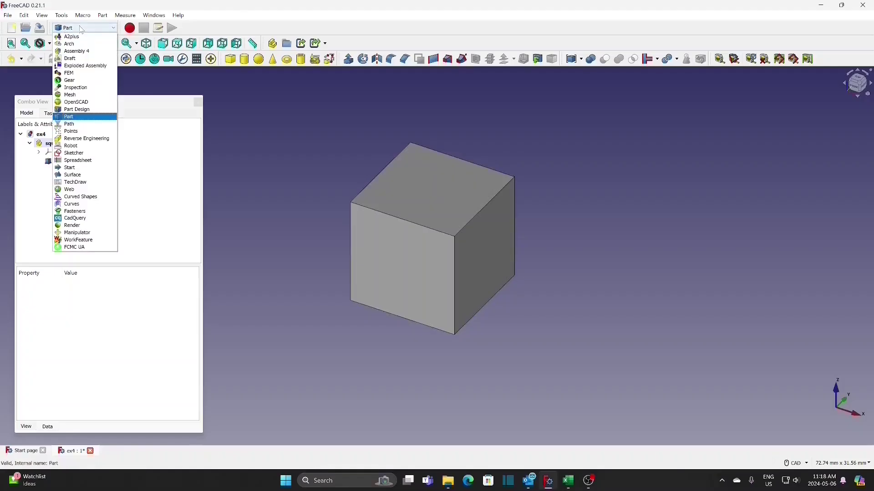
click(76, 51)
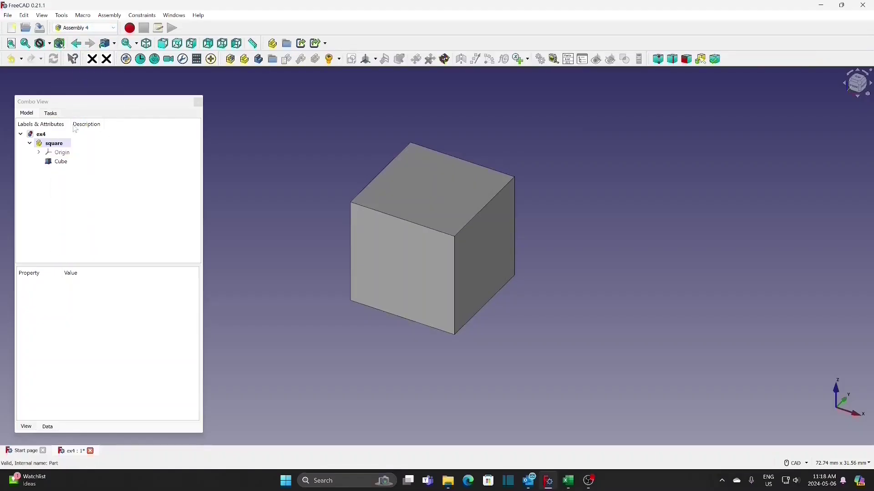
click(43, 135)
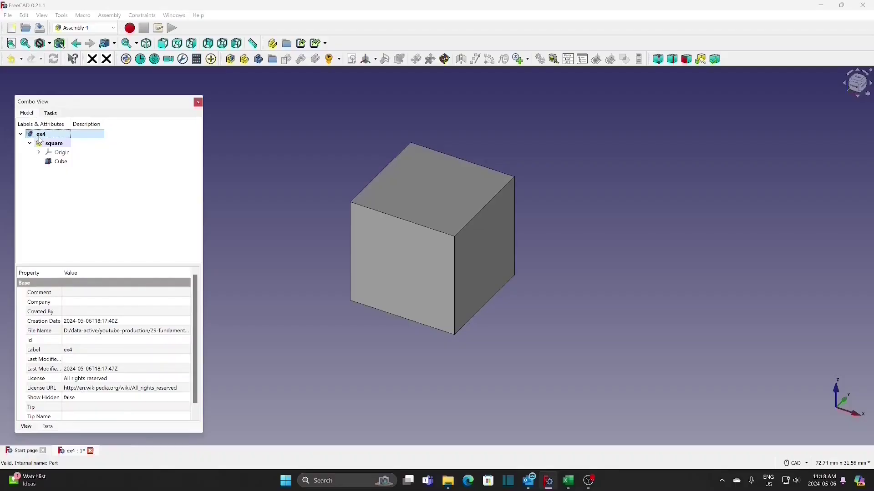
click(245, 60)
text(tube)
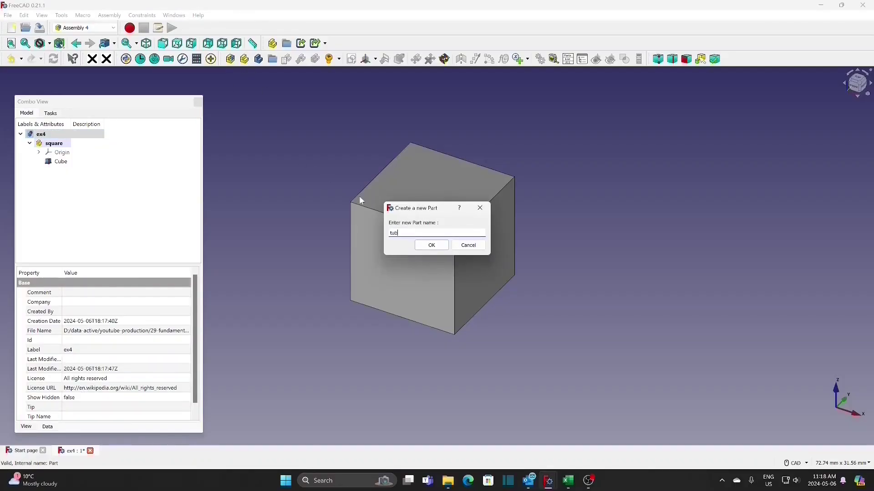
click(431, 246)
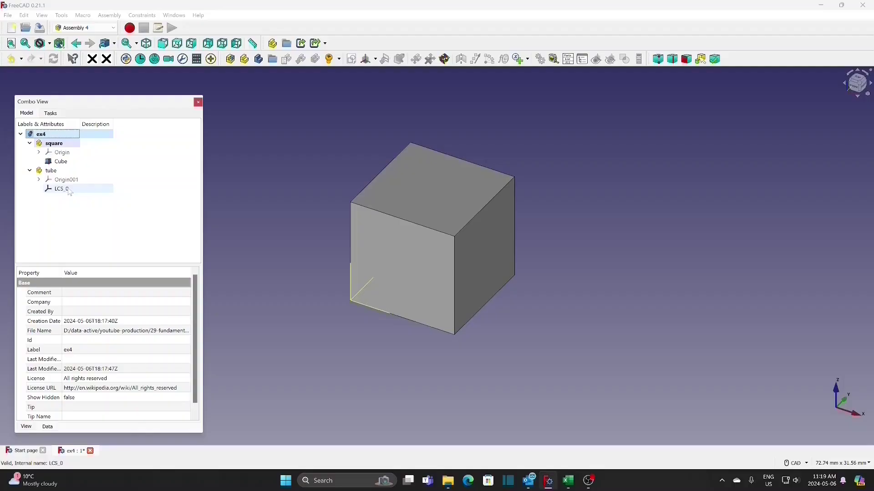
Activate the tube part and add a Part workbench tube with 5 mm outer radius, 2 mm inner radius and 10 mm height.
scroll(280, 208, down, 2)
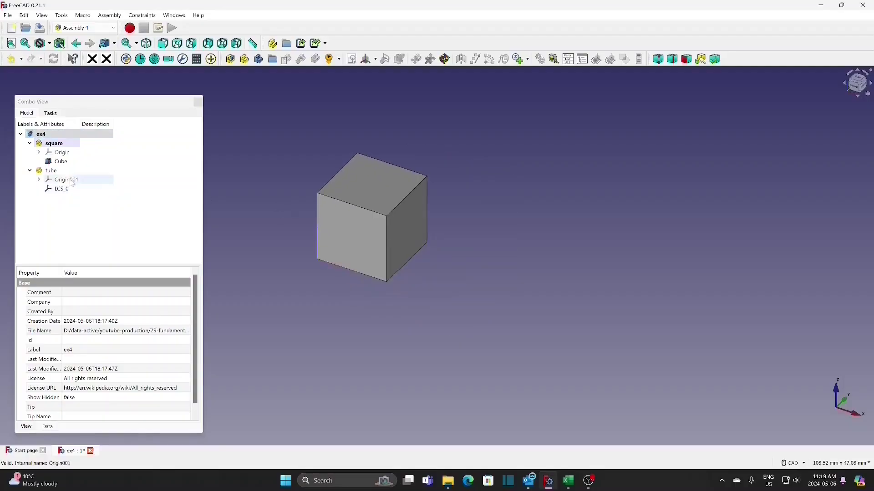
click(53, 173)
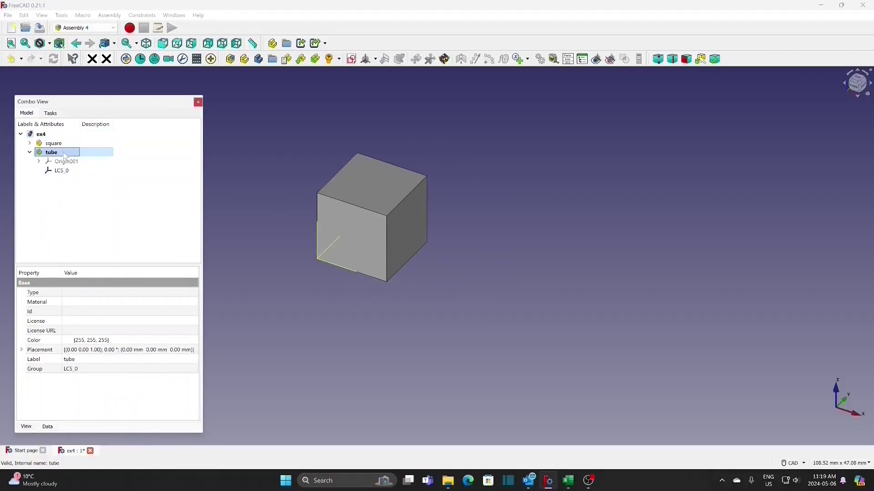
click(84, 28)
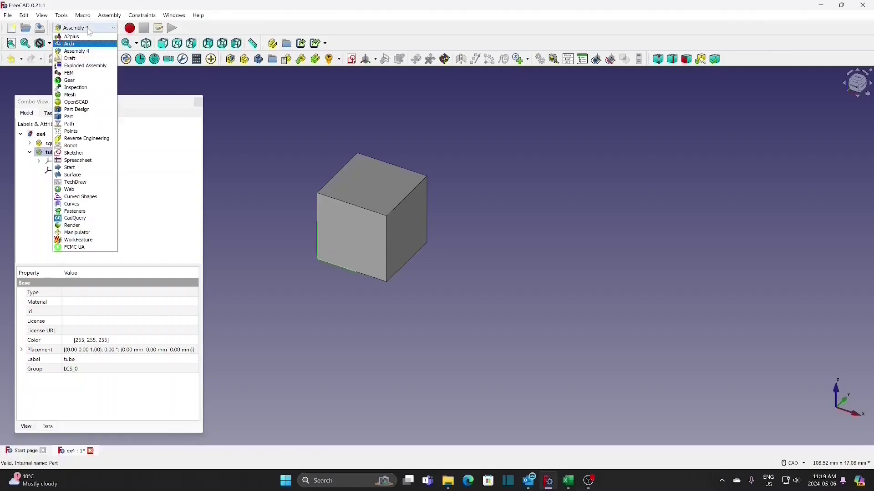
click(81, 116)
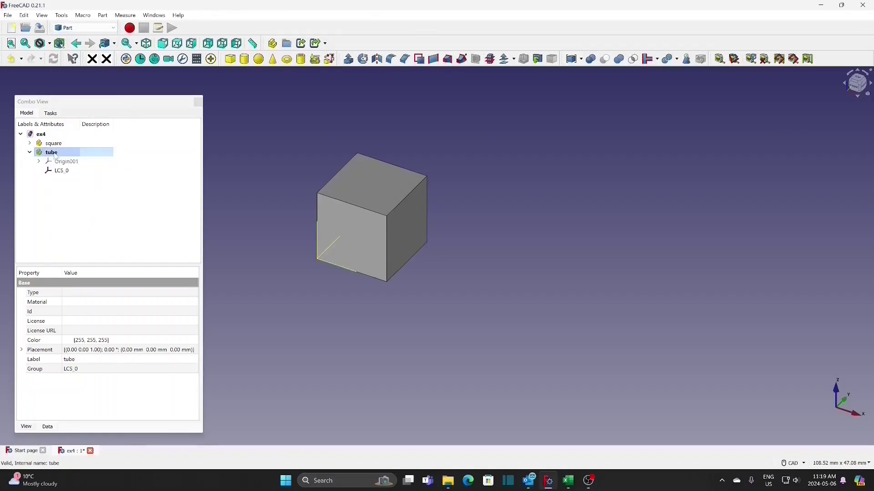
click(301, 58)
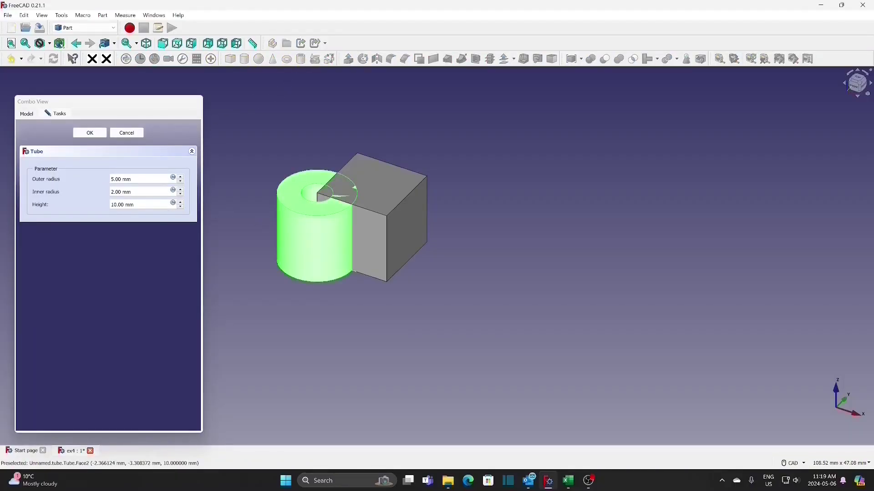
click(90, 133)
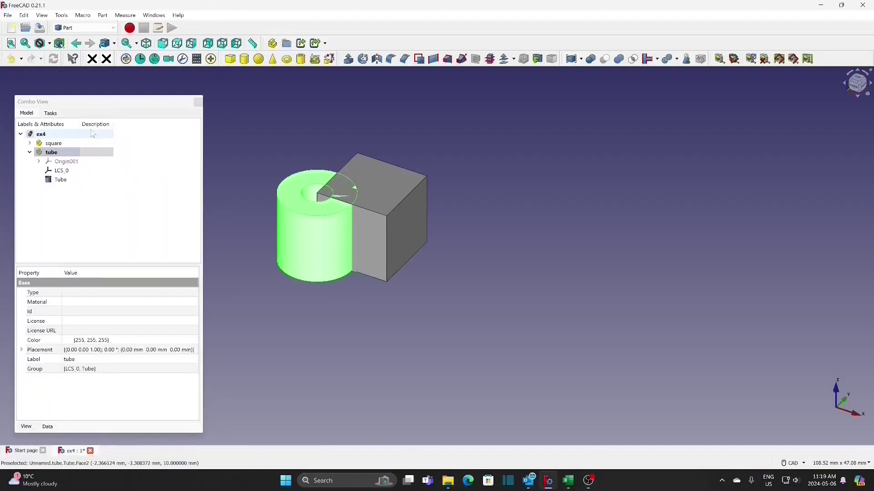
Transform the tube part away from the cube, moving it 32 mm along X and 5 mm along Z.
click(61, 153)
right_click(62, 154)
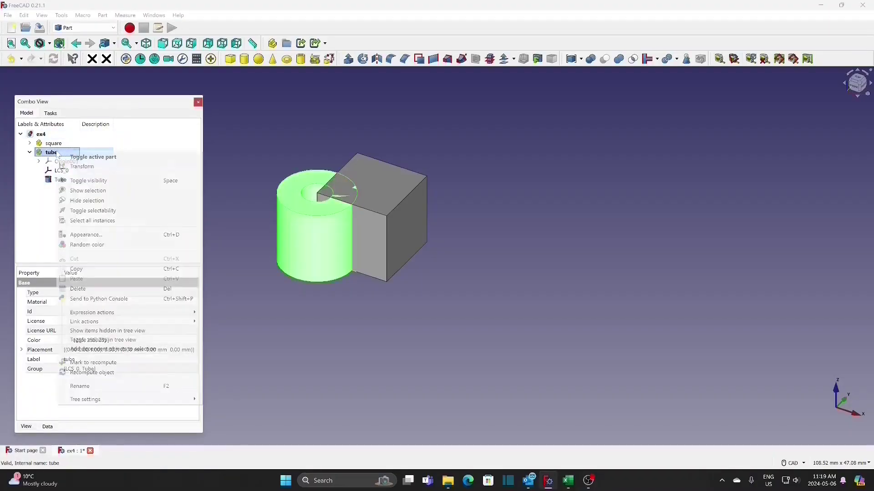
click(78, 168)
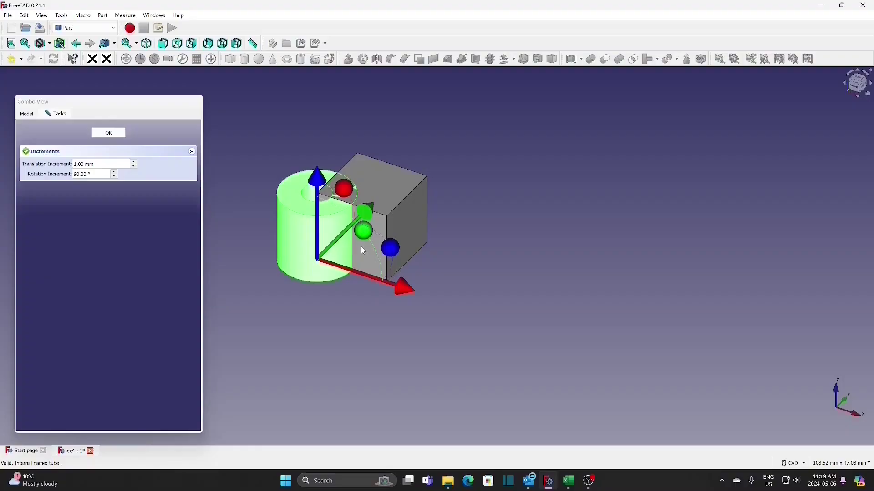
drag(407, 291, 615, 280)
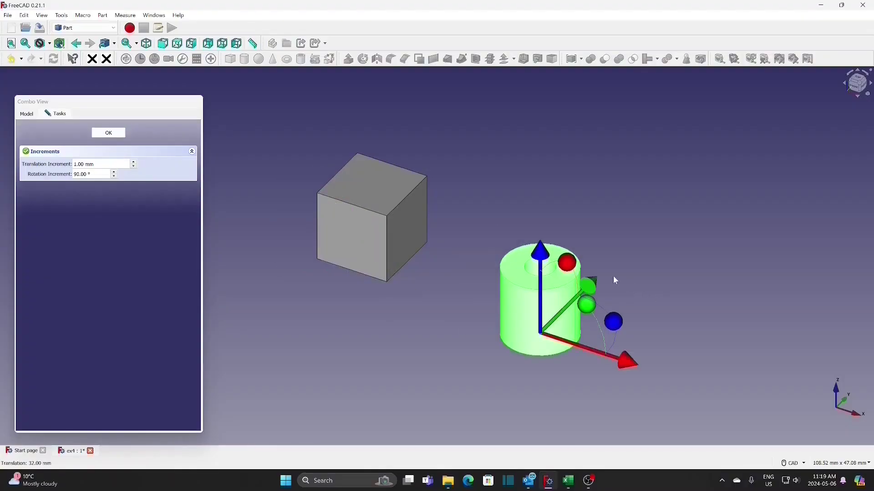
drag(540, 256, 541, 223)
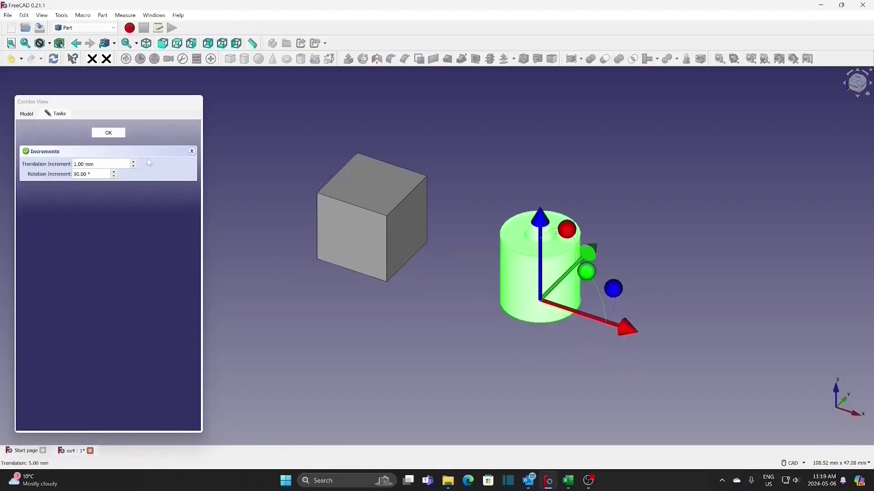
click(109, 134)
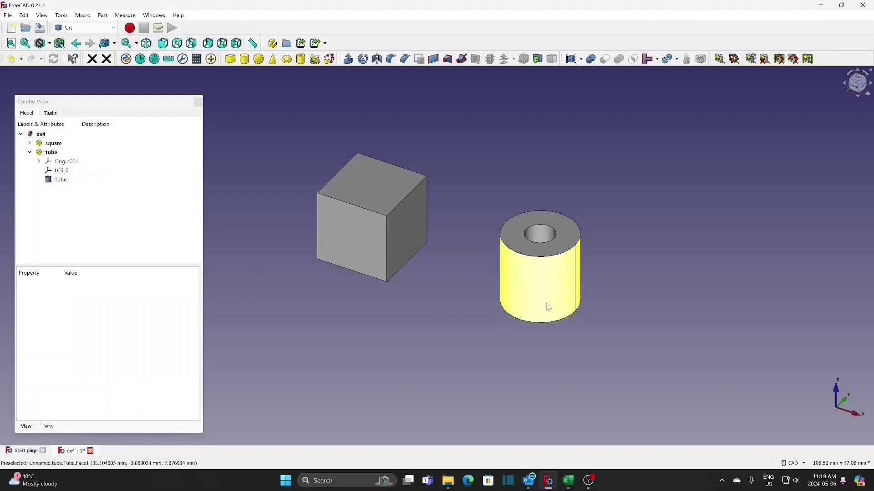
Examine the position and axes of the LCS_0 coordinate system at the base of the tube.
middle_drag(546, 346, 546, 277)
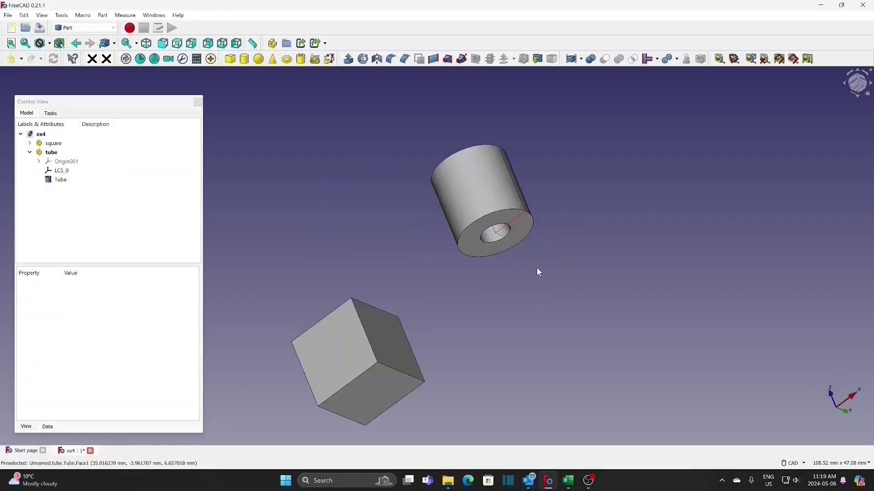
click(64, 171)
key(space)
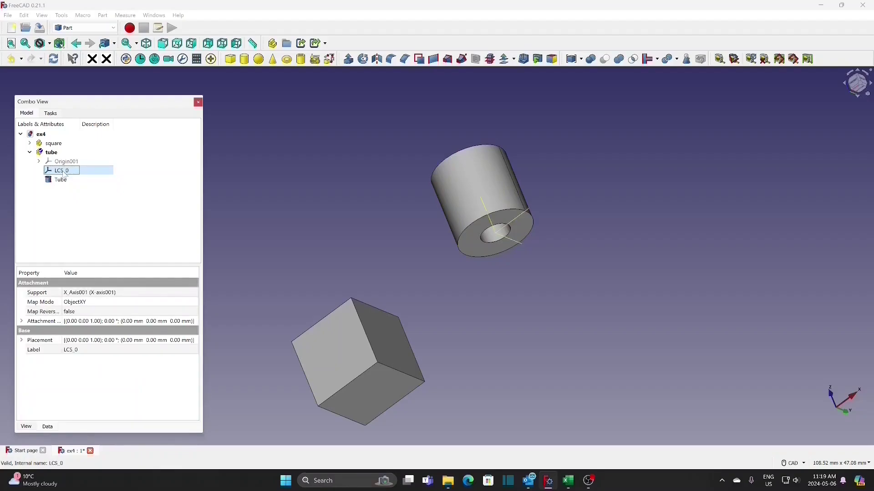
click(408, 234)
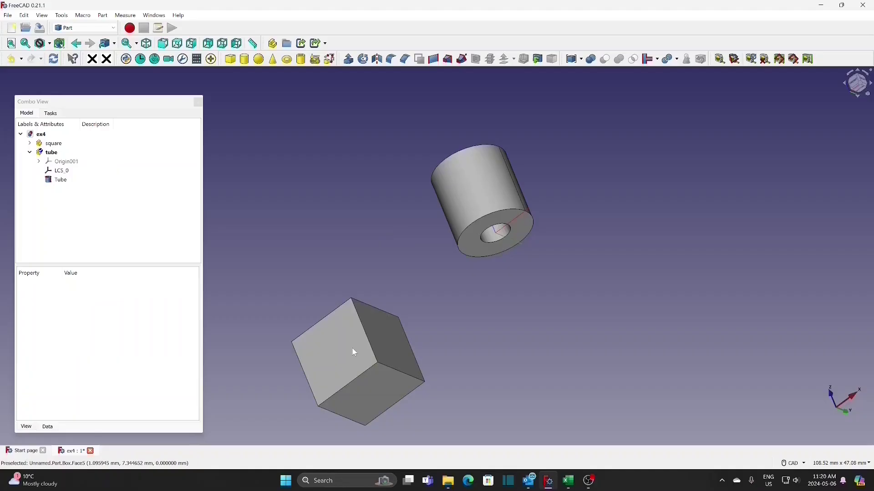
scroll(398, 226, down, 3)
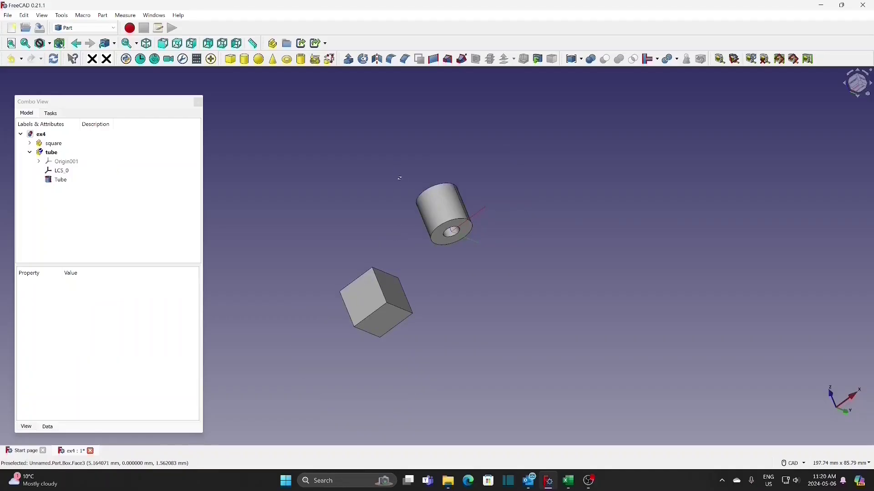
middle_drag(400, 178, 532, 279)
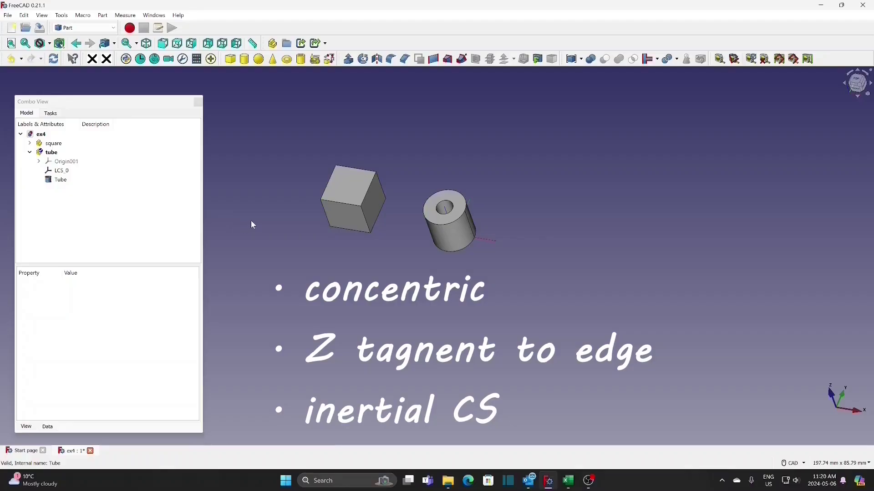
scroll(314, 254, up, 2)
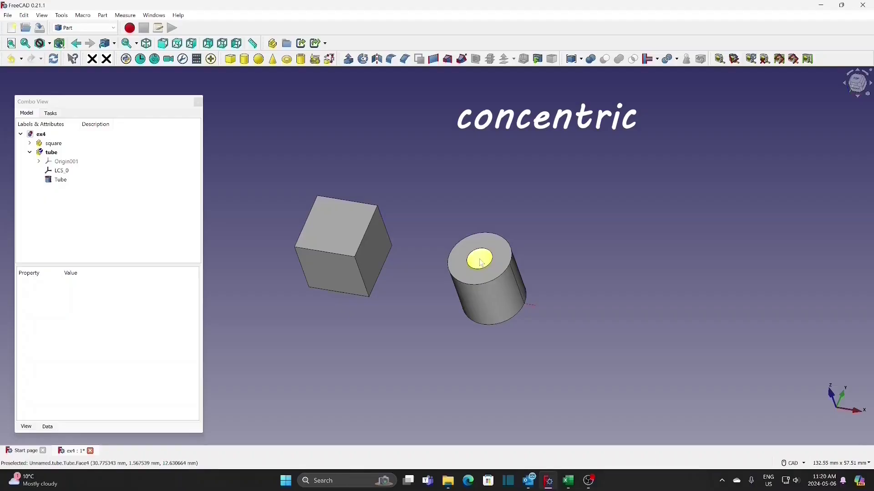
Create a new Assembly 4 local coordinate system named tube-1 inside the tube part.
click(51, 153)
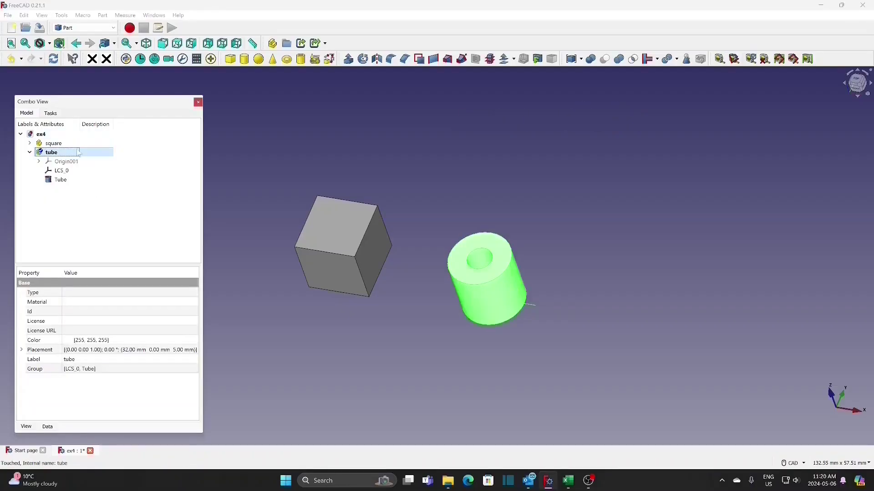
click(85, 28)
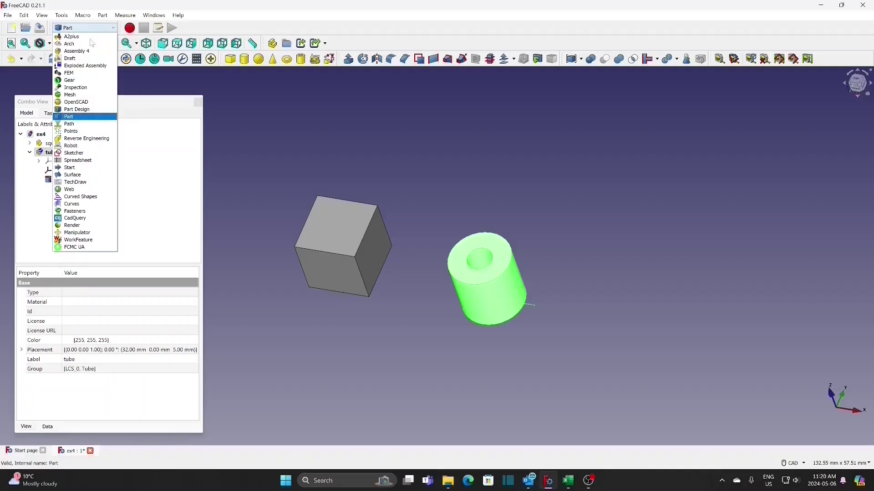
click(85, 52)
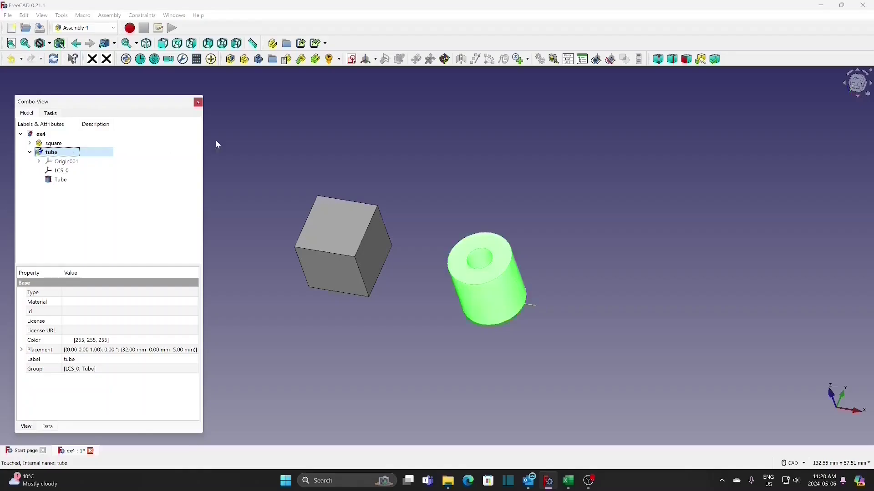
click(369, 60)
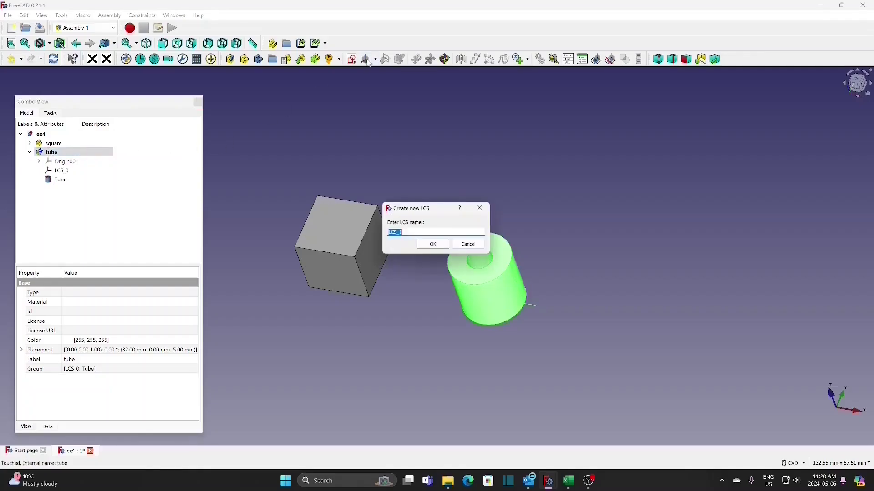
text(tube)
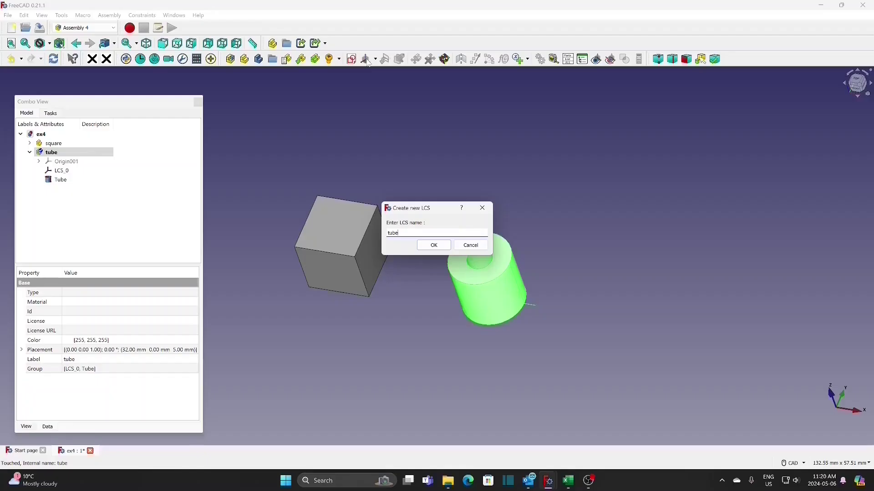
text(_1)
click(432, 246)
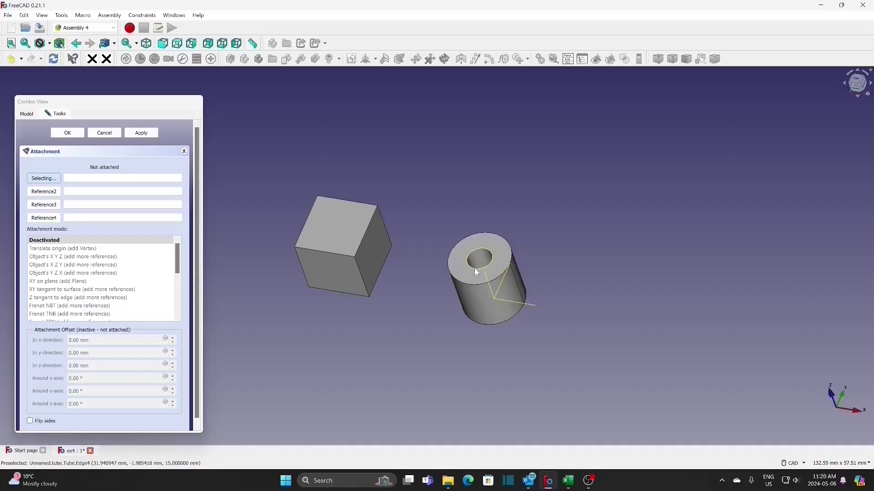
Attach the tube-1 coordinate system to the inner circular edge of the tube's upper face in Concentric mode.
click(476, 271)
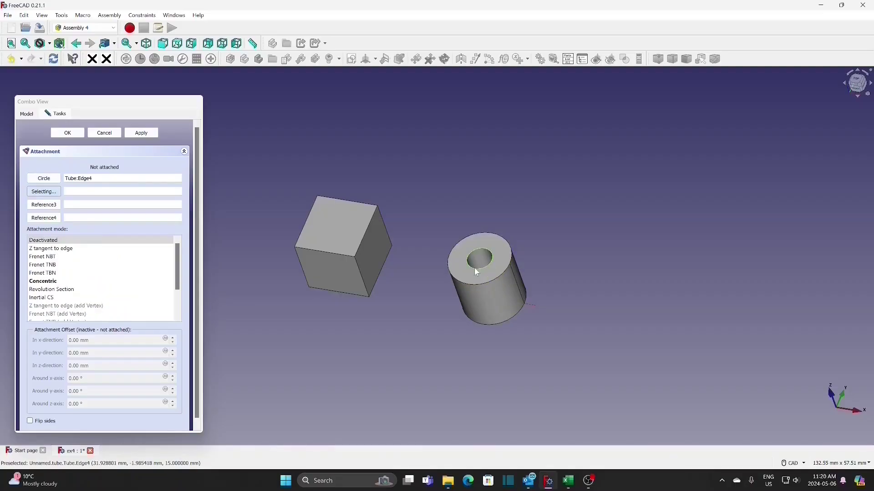
click(61, 282)
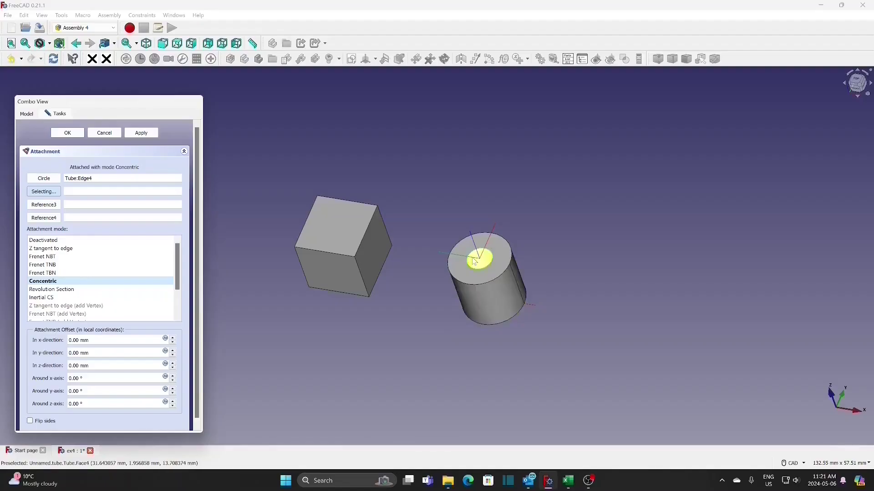
middle_drag(439, 377, 412, 312)
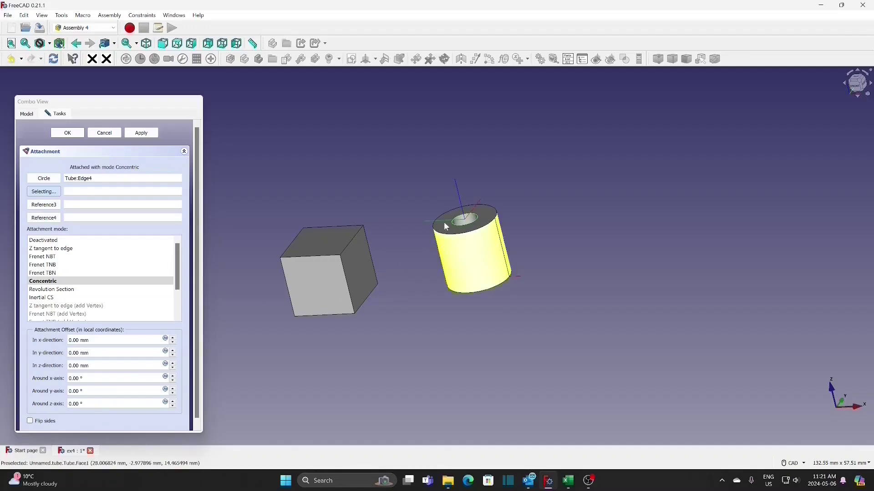
Try attachment offsets for the tube-1 coordinate system along its x-direction and z-direction.
click(173, 339)
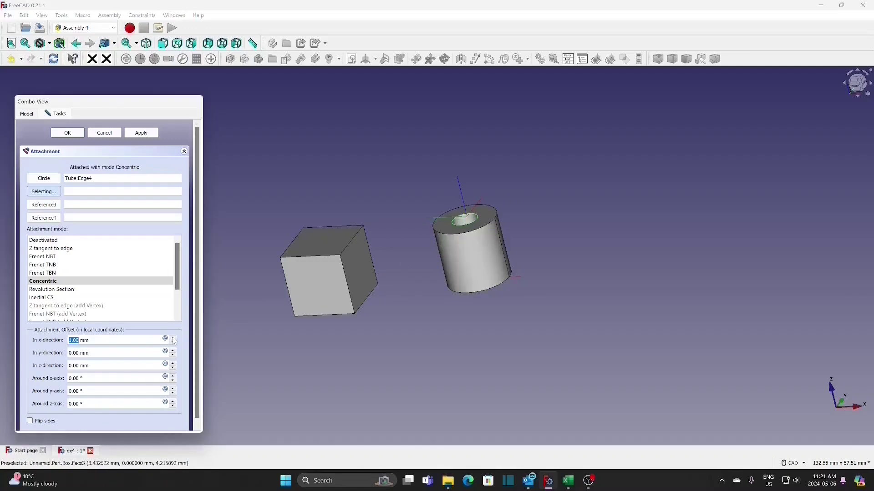
click(173, 339)
click(173, 338)
click(172, 338)
click(172, 338)
click(173, 338)
click(172, 338)
click(172, 338)
click(173, 342)
click(173, 343)
click(172, 343)
click(173, 343)
click(173, 342)
click(173, 343)
click(173, 343)
click(173, 343)
click(173, 364)
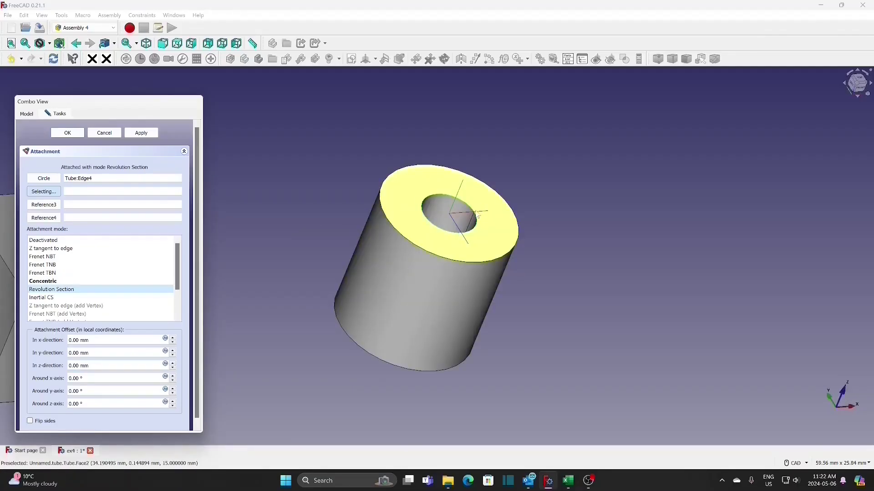
Compare the Inertial CS and Revolution Section attachment modes on the tube's inner edge, and set the mode to Concentric.
click(57, 299)
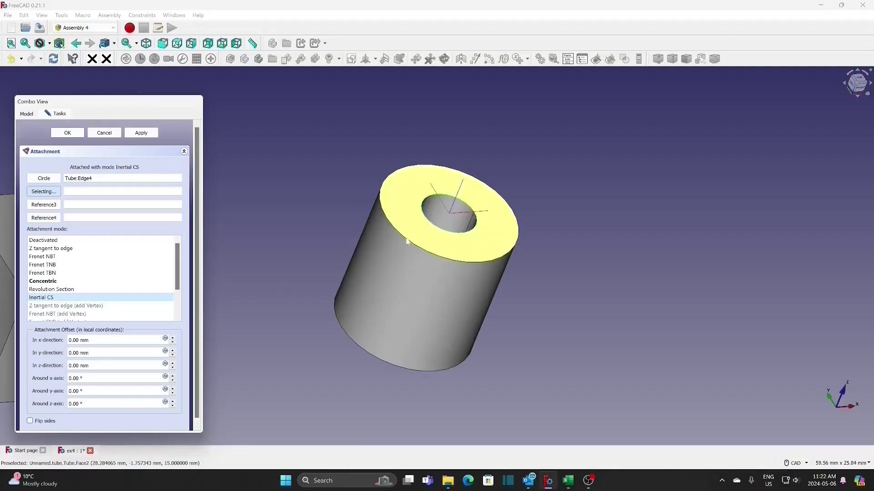
click(66, 290)
click(63, 298)
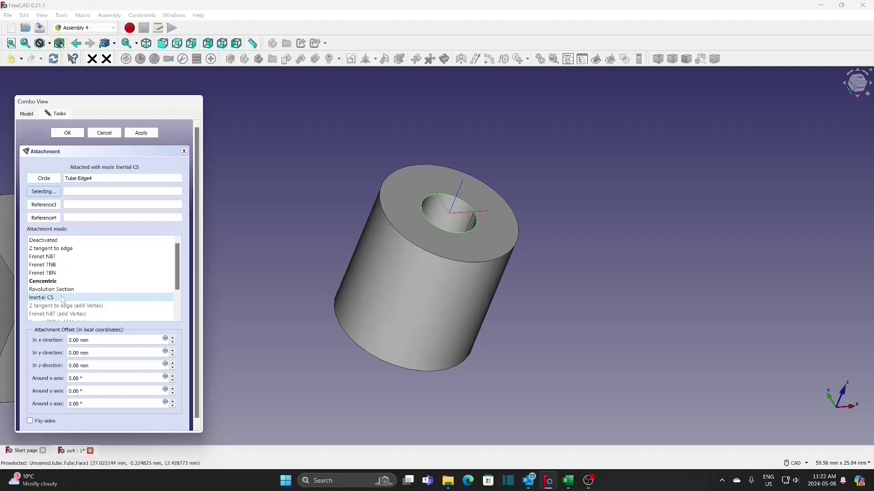
click(59, 282)
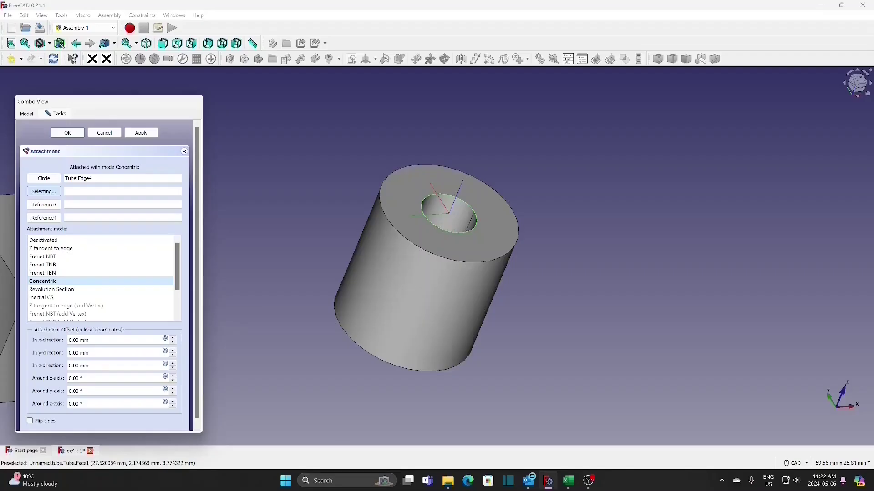
Try small rotation offsets around the x-, y- and z-axes, reset them to 0°, and accept the tube-1 attachment.
click(173, 377)
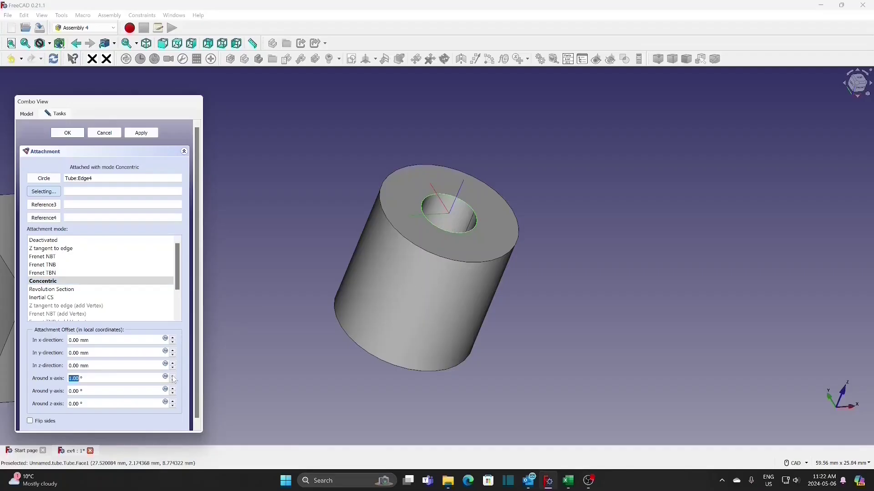
click(172, 376)
click(173, 382)
click(173, 389)
click(173, 390)
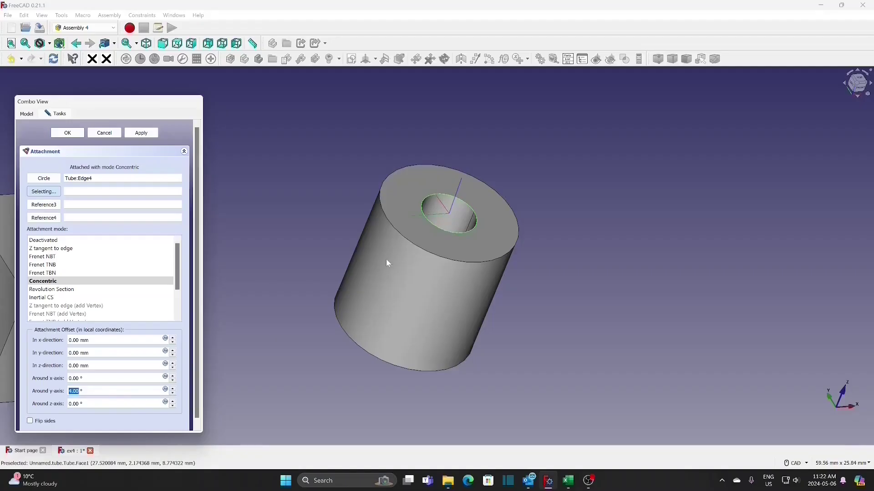
click(173, 389)
click(173, 389)
click(173, 389)
click(173, 394)
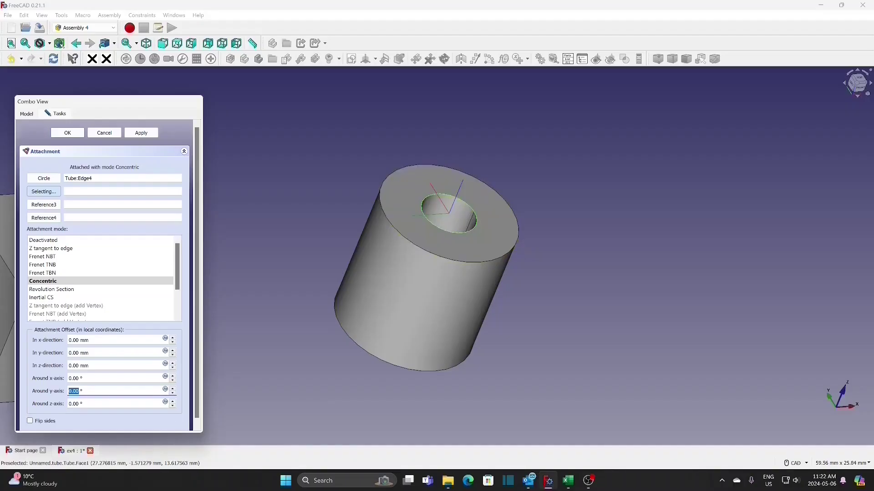
click(173, 401)
click(173, 402)
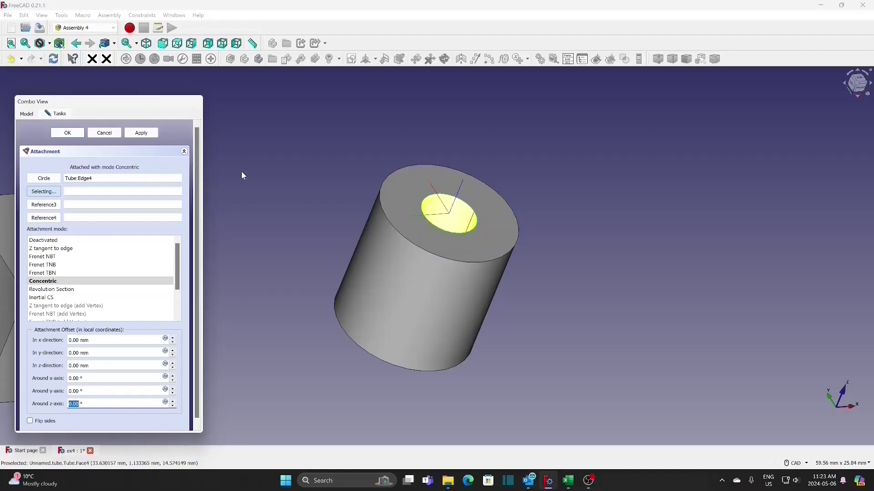
click(70, 133)
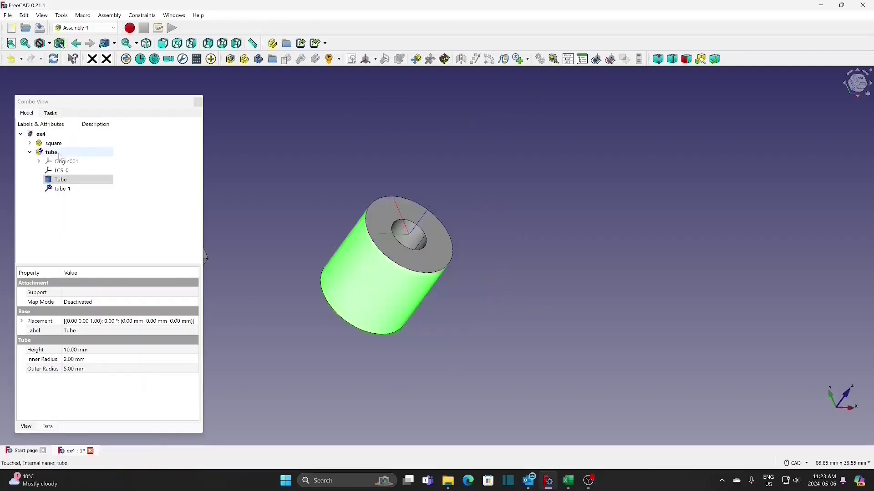
Create another local coordinate system named center inside the tube part.
click(57, 153)
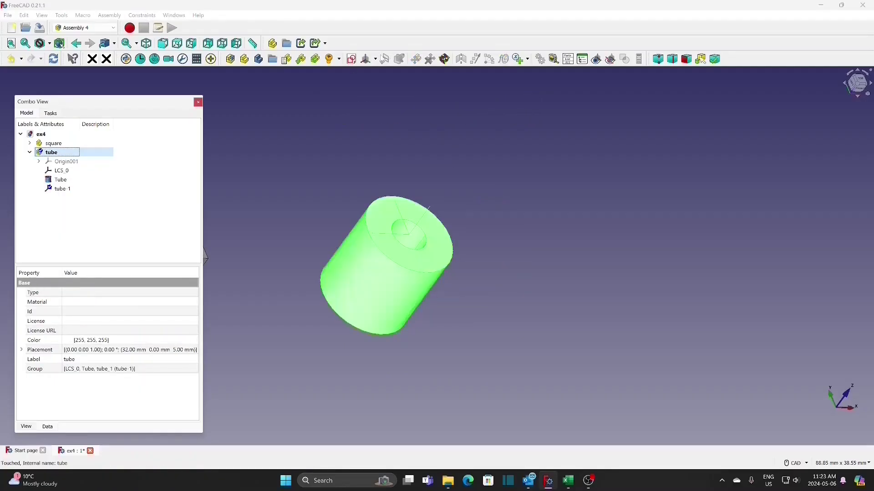
click(366, 60)
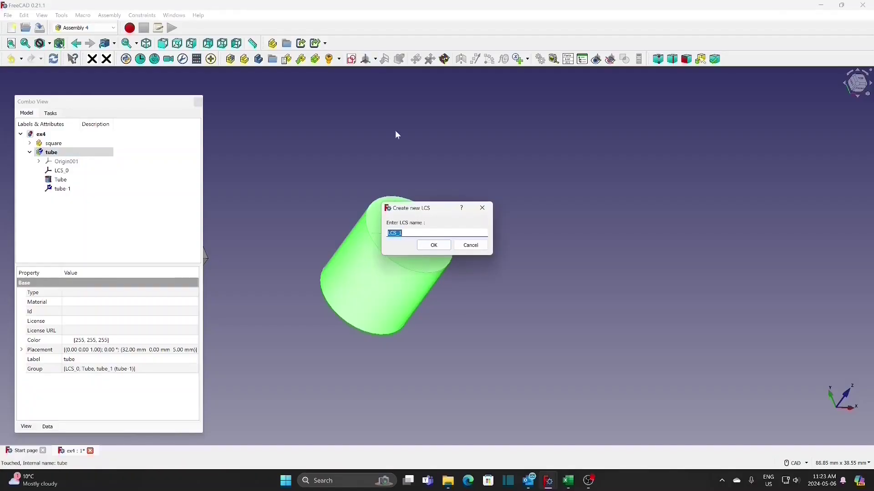
text(center)
click(434, 246)
Attach the center coordinate system to the inner circular edges at both ends of the tube using Inertial CS mode.
click(424, 246)
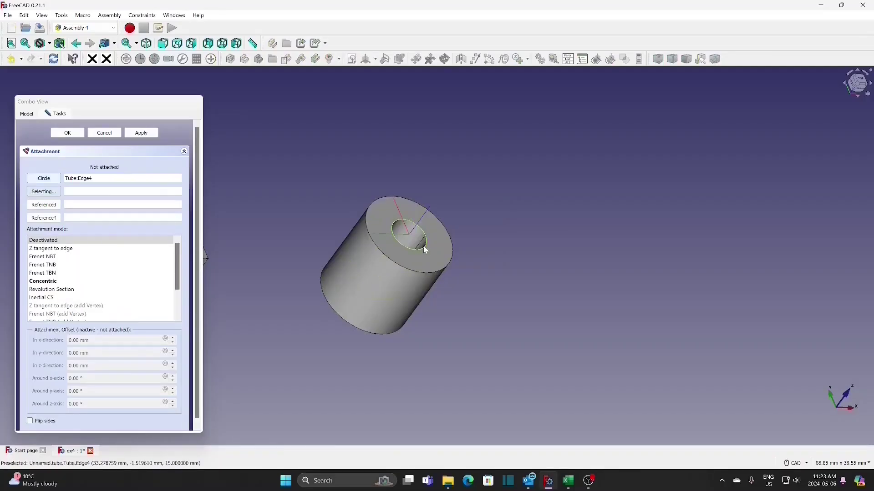
middle_drag(323, 357, 418, 237)
middle_drag(406, 358, 513, 187)
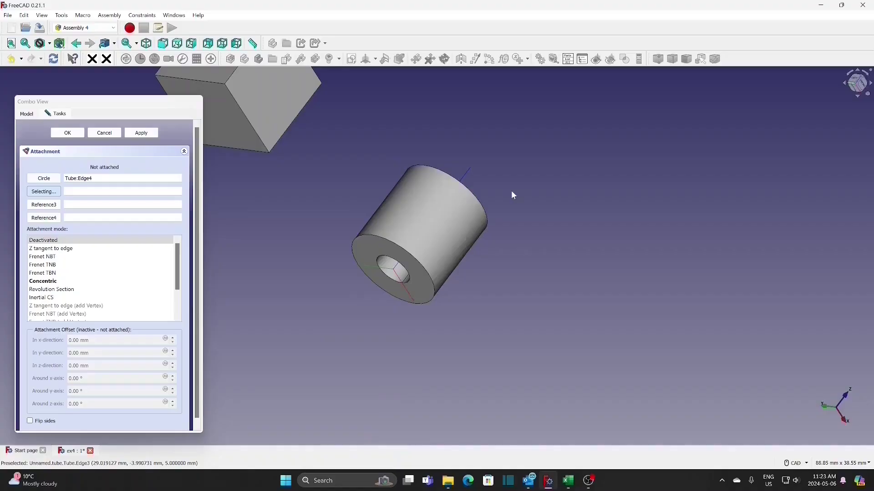
click(408, 273)
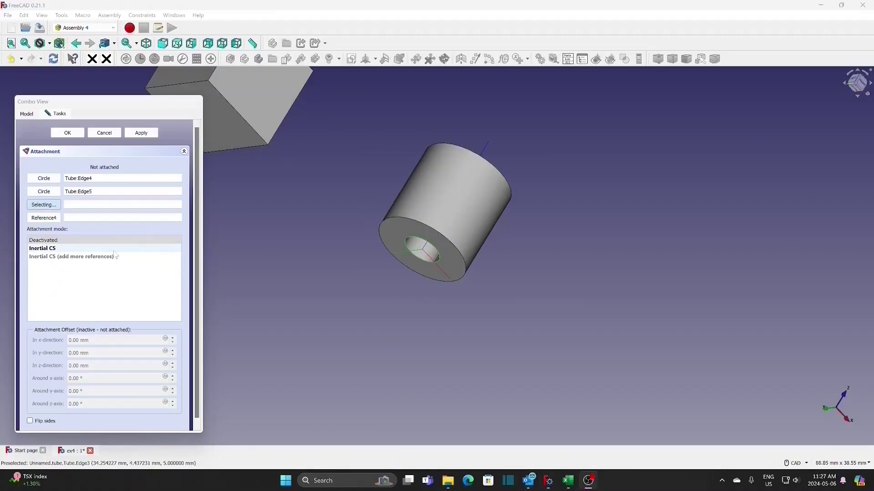
click(109, 250)
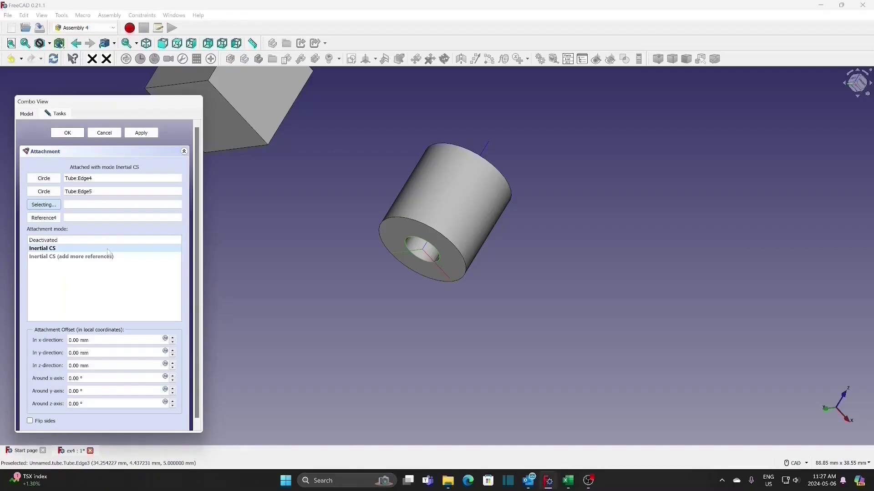
click(73, 133)
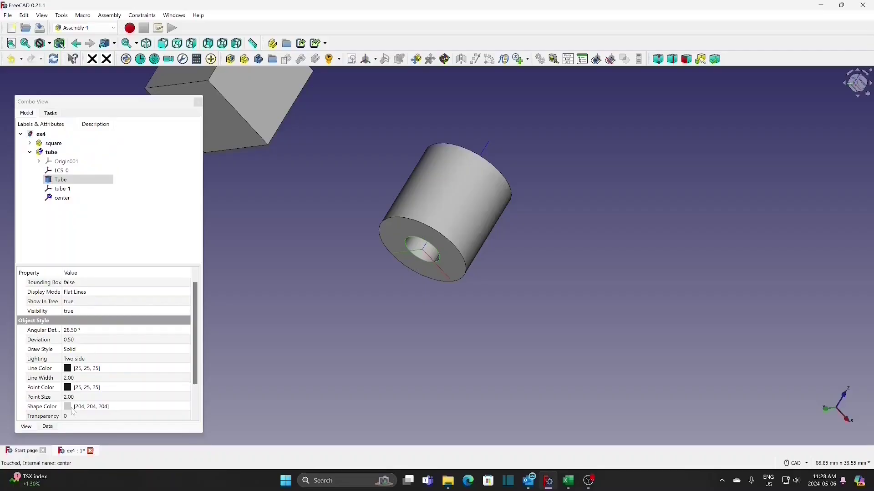
Set the Tube object's transparency to 80 and inspect the coordinate systems inside it.
click(82, 416)
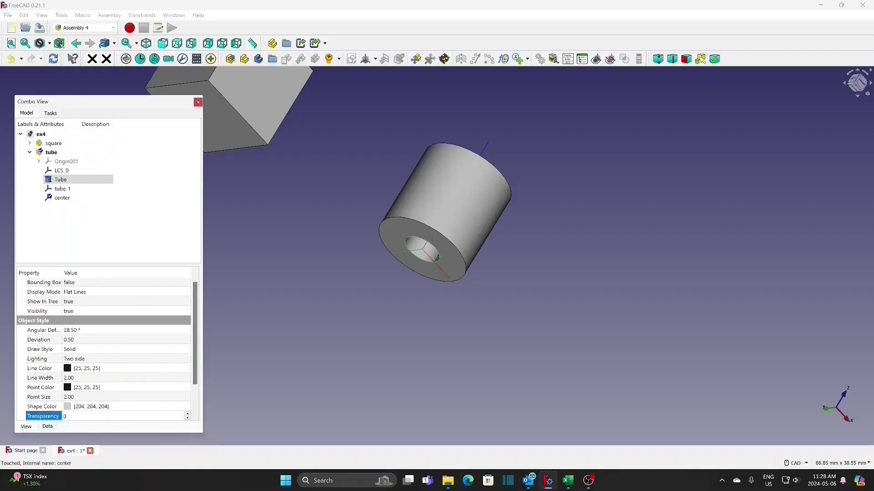
text(80)
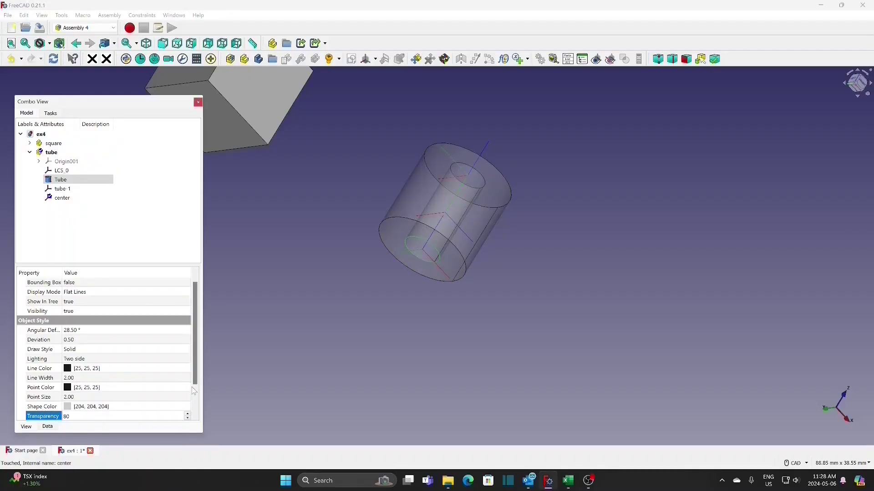
click(262, 377)
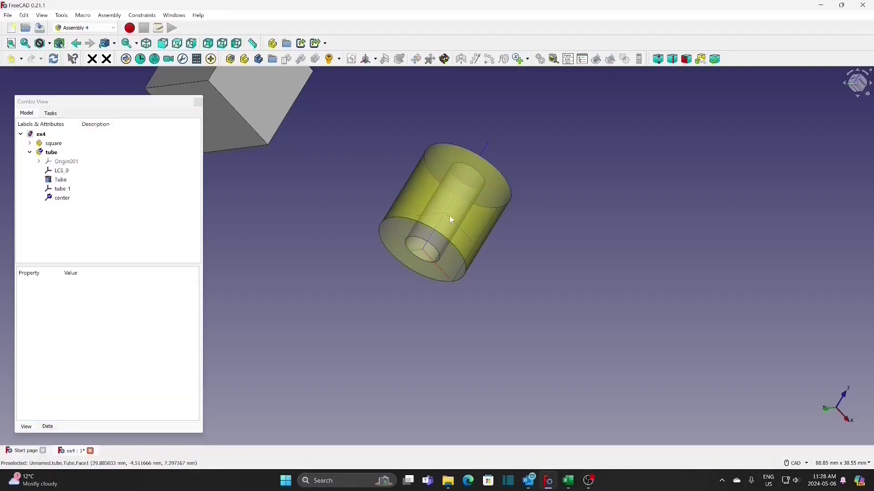
scroll(449, 215, up, 1)
middle_drag(449, 215, 439, 261)
Set the Tube object's transparency back to 0.
click(51, 302)
click(61, 180)
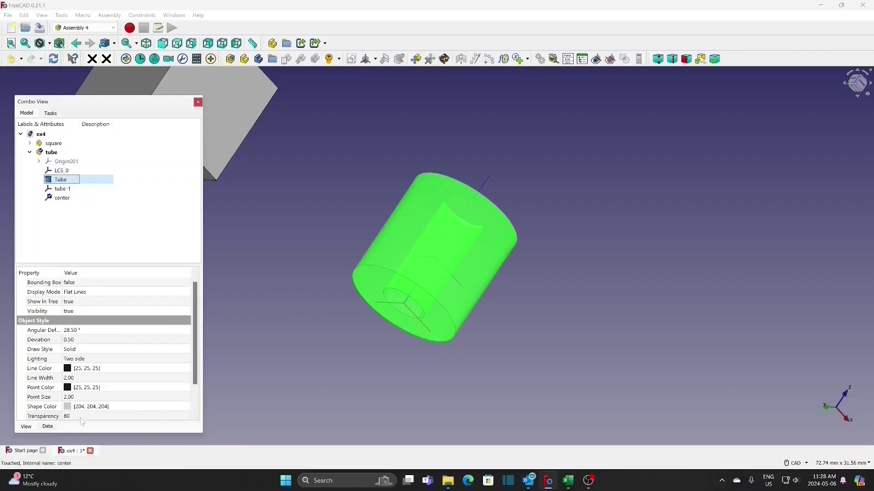
click(82, 417)
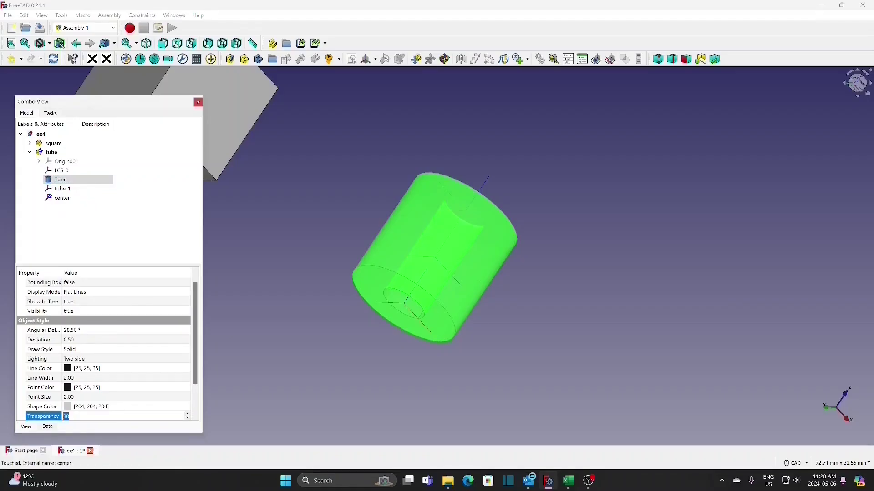
text(0)
key(Return)
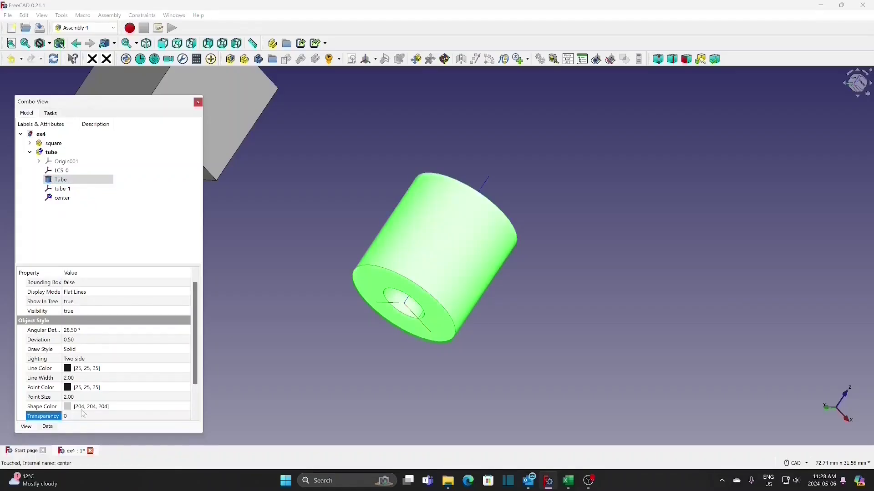
click(226, 407)
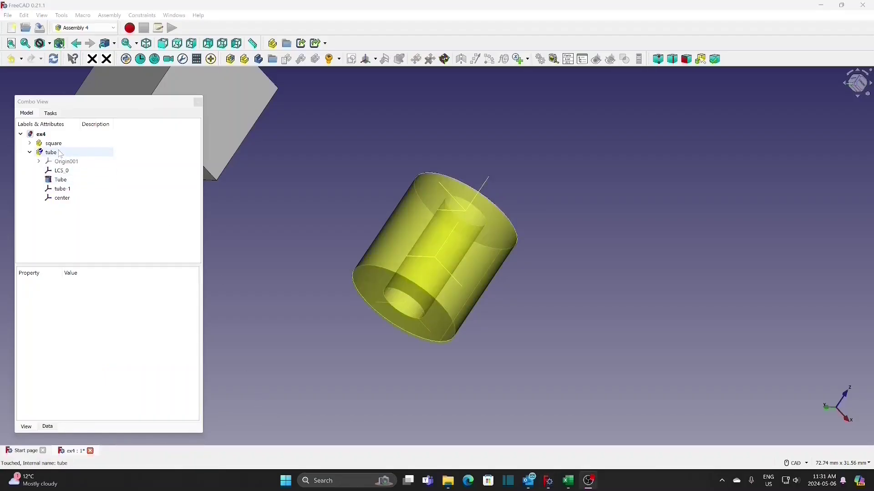
Create a new local coordinate system named center-2 inside the tube part.
click(60, 153)
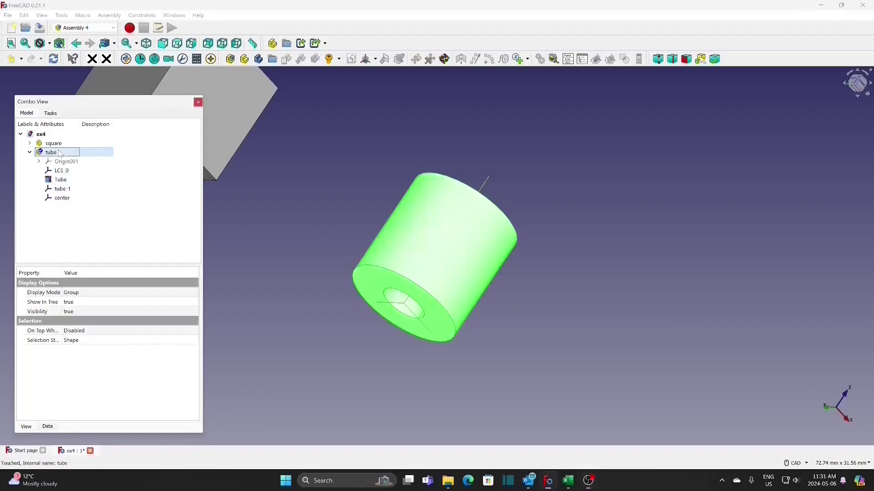
click(366, 61)
text(center-2)
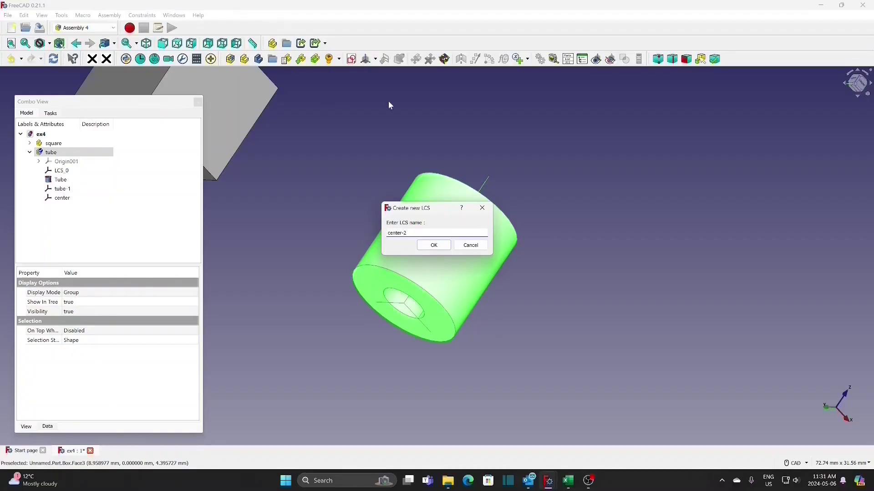
click(435, 245)
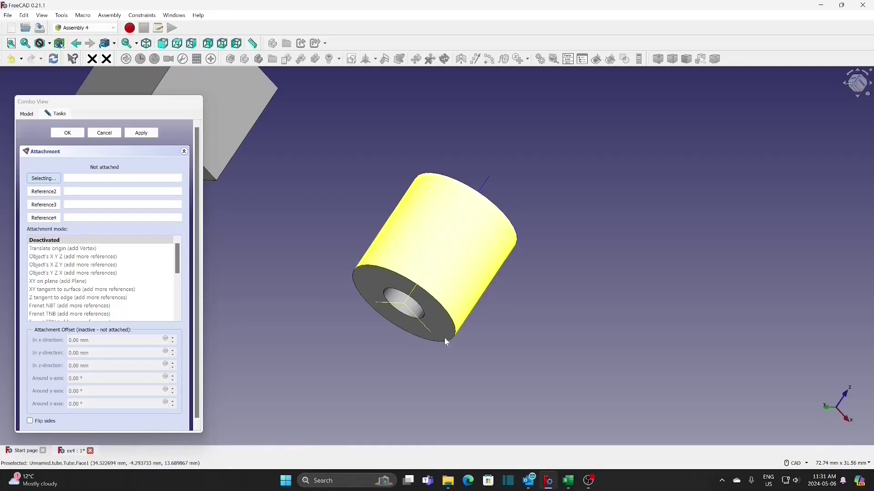
Attach the center-2 coordinate system to the tube's outer cylindrical face using Inertial CS mode.
click(458, 264)
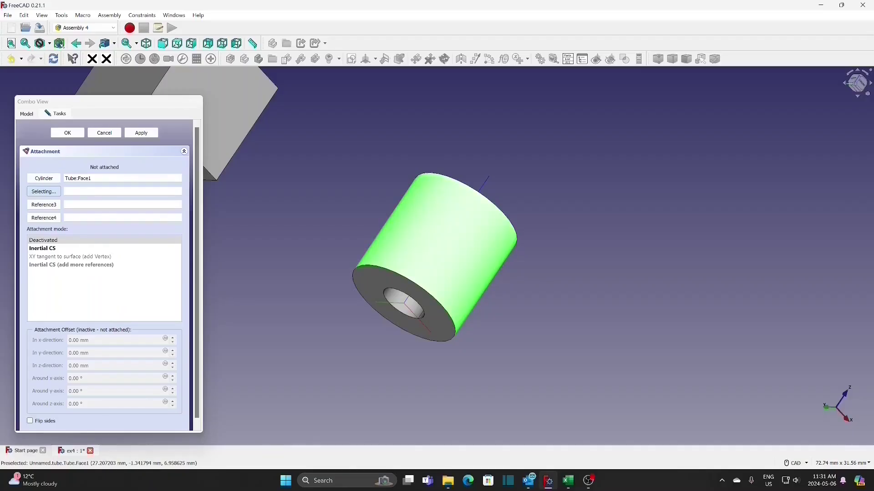
click(55, 249)
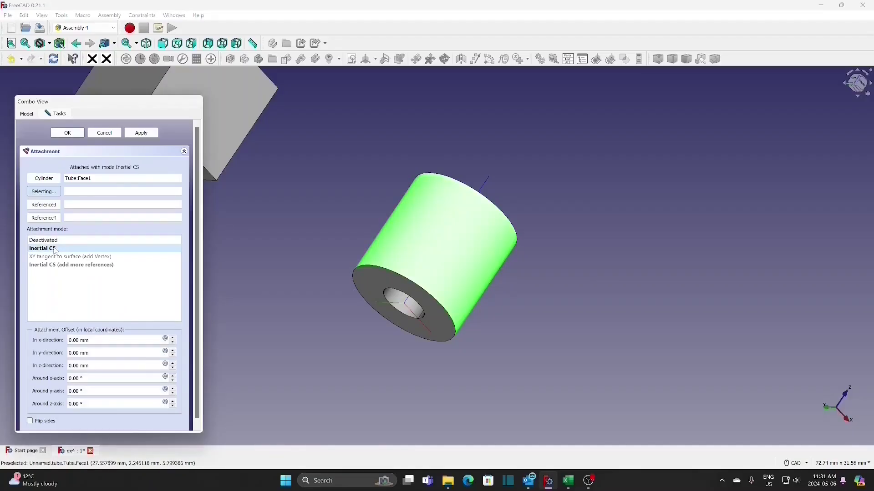
click(68, 132)
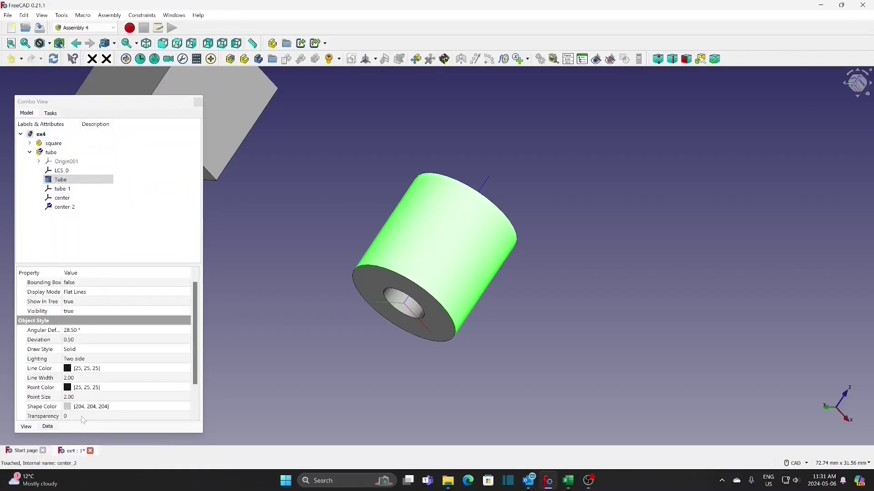
Set the Tube object's transparency to 80 to reveal the coordinate systems inside it.
click(81, 417)
text(80)
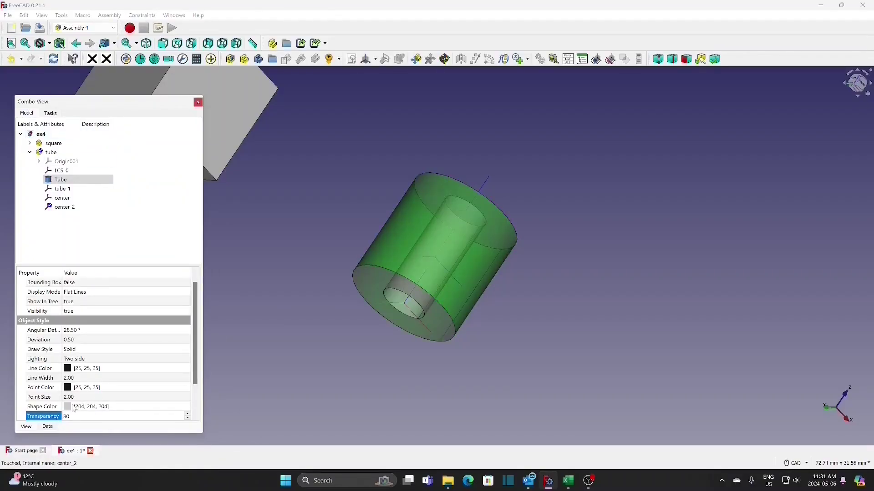
click(277, 339)
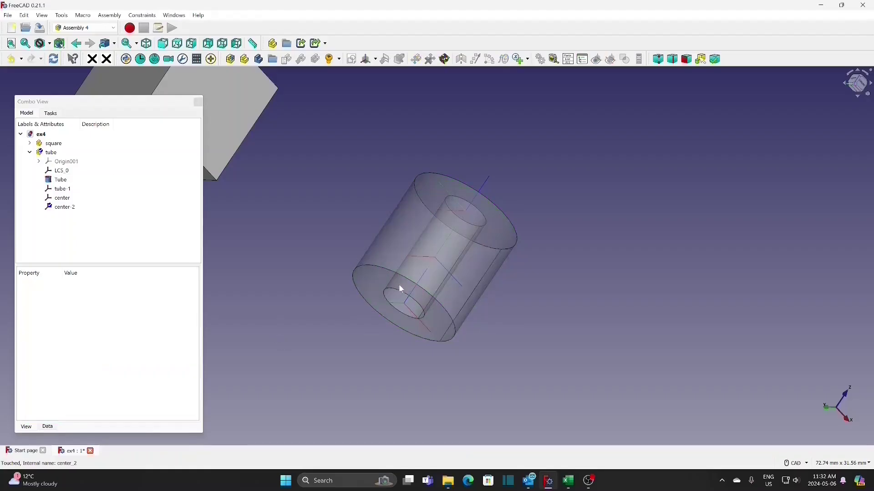
Hide the center coordinate system and highlight center-2 to check its position inside the tube.
click(74, 200)
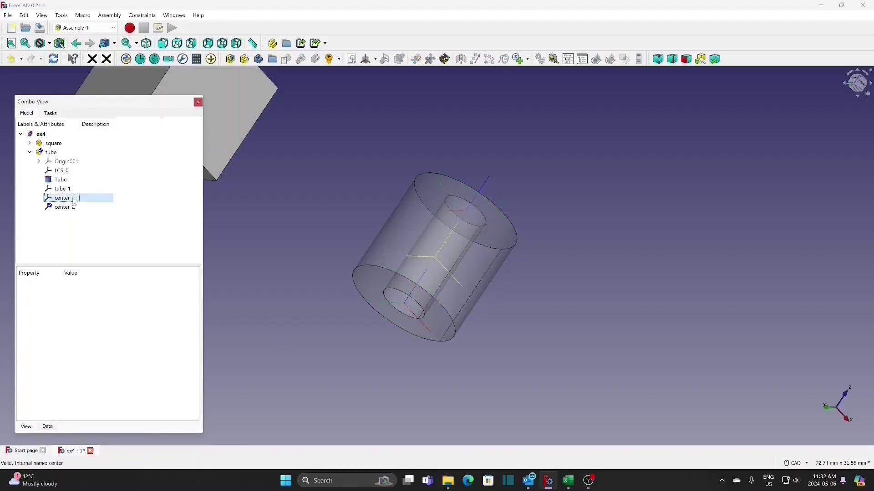
click(76, 208)
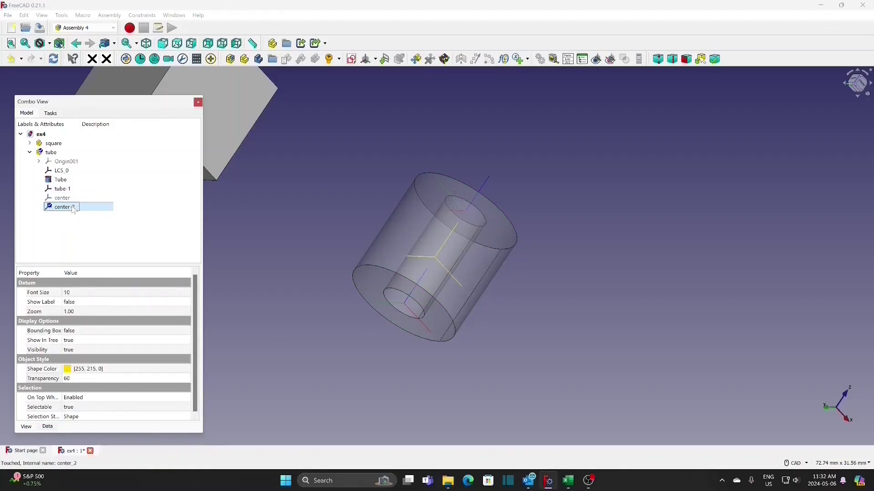
click(97, 220)
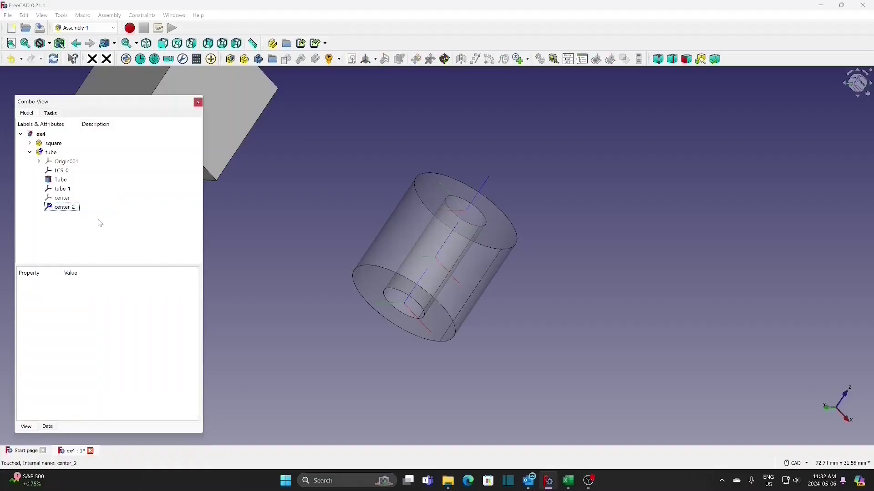
click(75, 208)
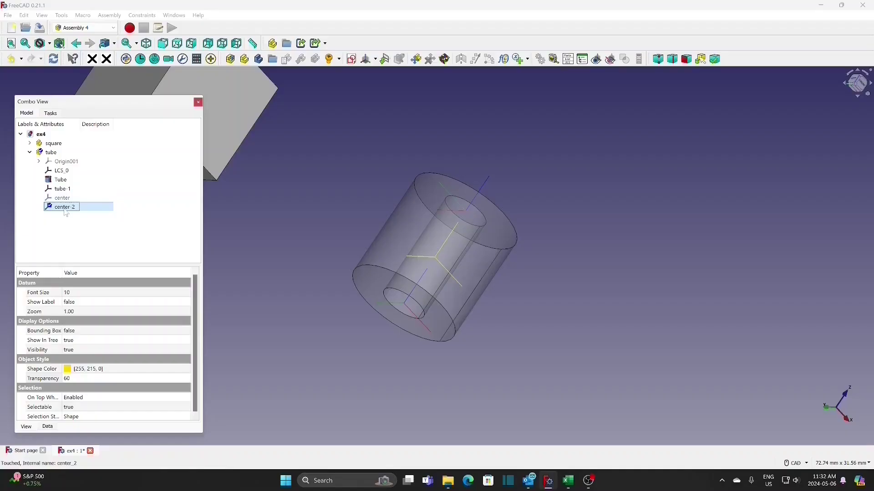
click(285, 293)
Collapse the tube part and expand the square part in the model tree.
scroll(285, 292, down, 3)
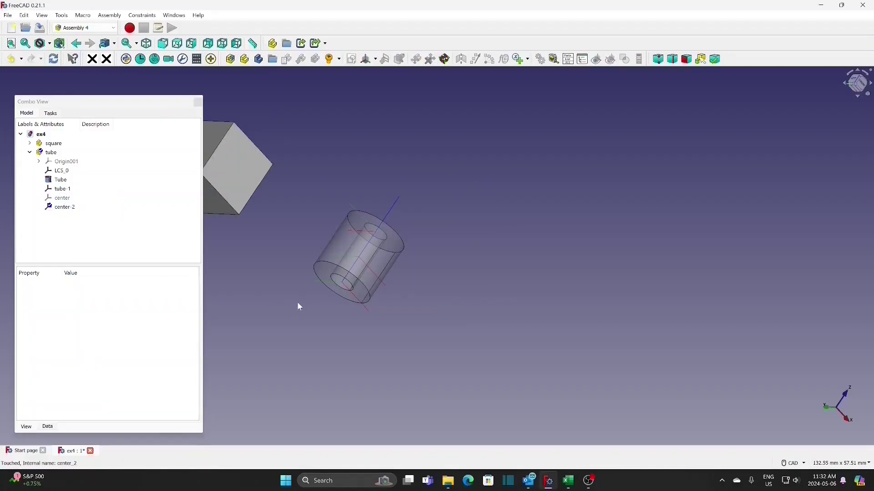
middle_drag(281, 306, 485, 333)
scroll(426, 272, up, 4)
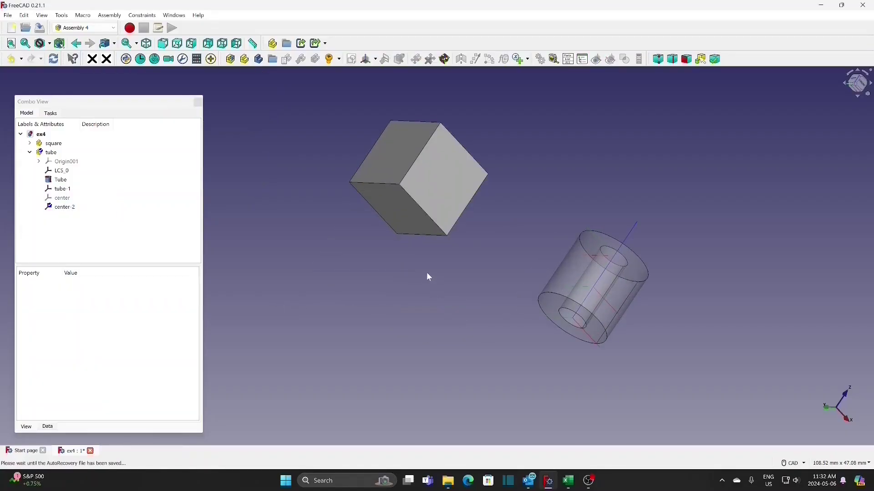
scroll(367, 233, down, 1)
scroll(356, 219, down, 1)
middle_drag(356, 218, 342, 285)
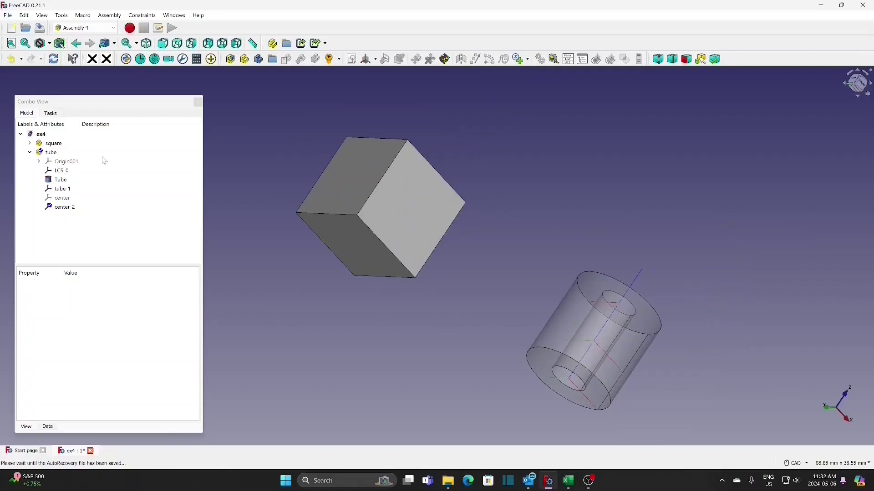
click(30, 152)
click(29, 143)
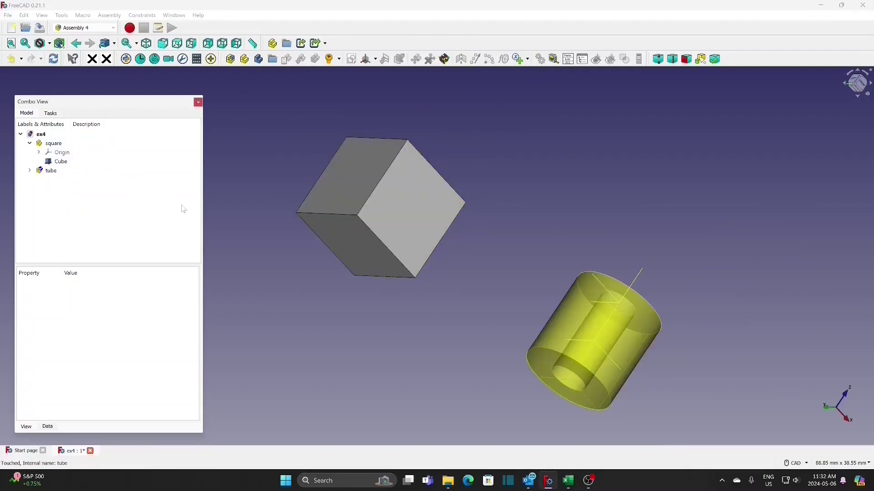
scroll(270, 196, up, 1)
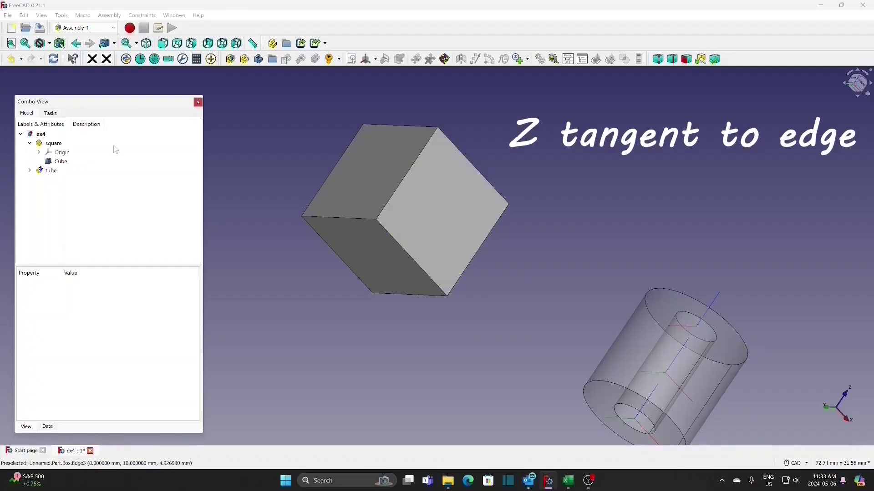
Create a new local coordinate system named edge inside the square part.
click(53, 144)
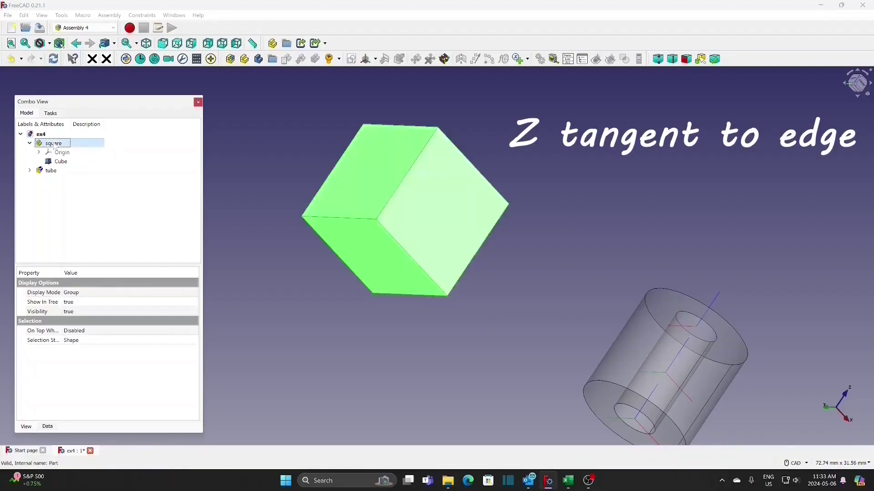
click(366, 59)
text(edge)
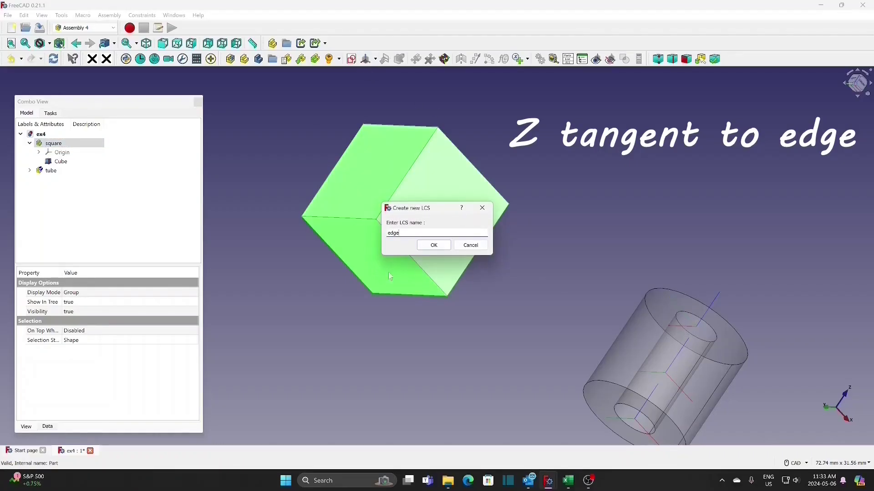
click(436, 247)
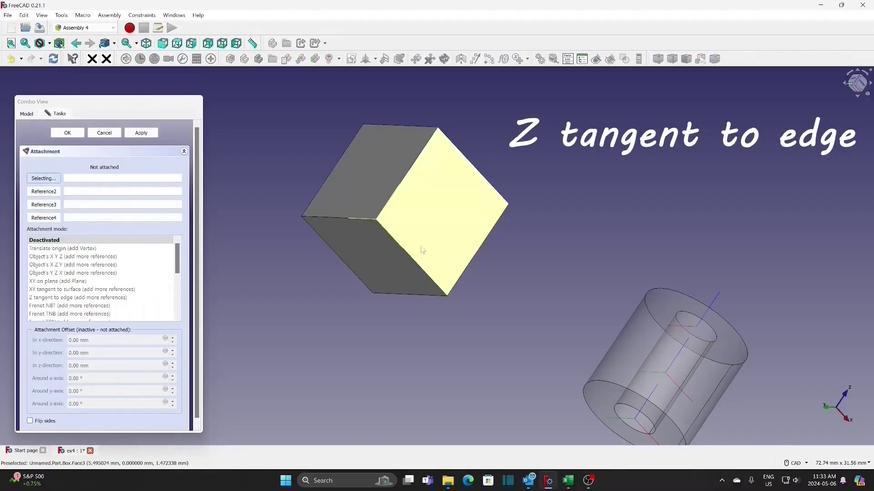
Attach the edge coordinate system to the cube's Edge1 using Z tangent to edge mode, with Vertex1 as the second reference.
click(409, 175)
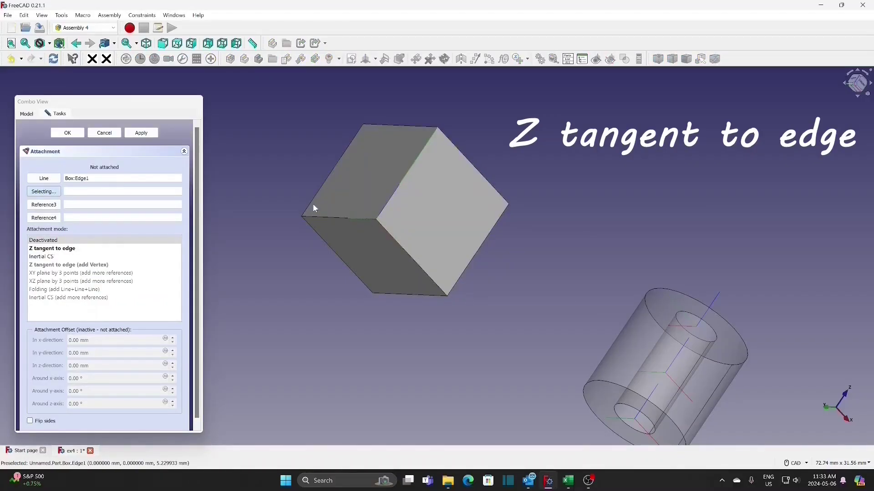
click(56, 250)
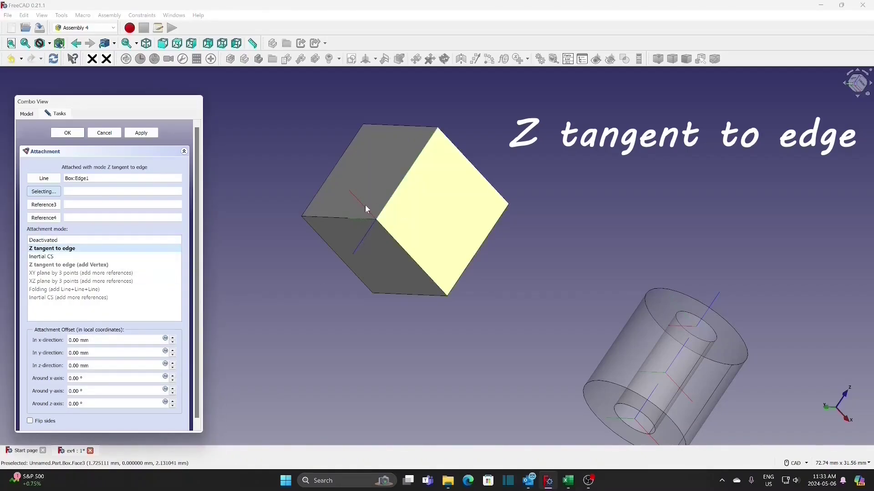
click(438, 131)
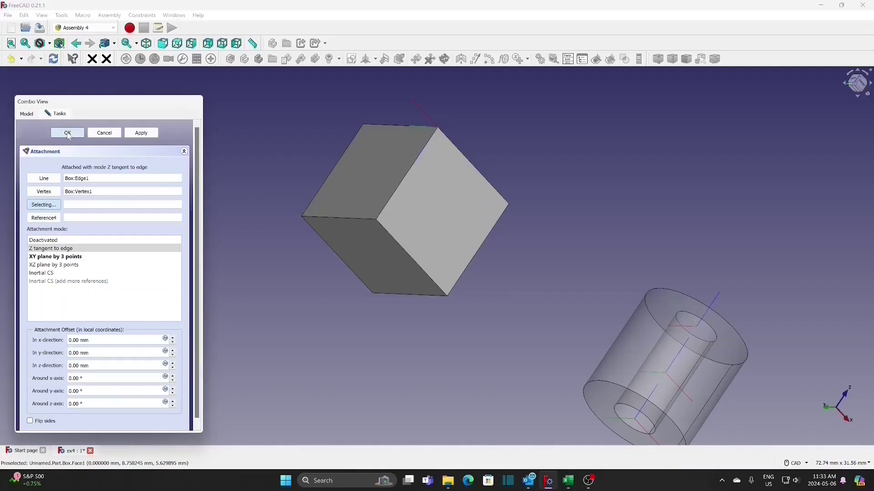
click(69, 135)
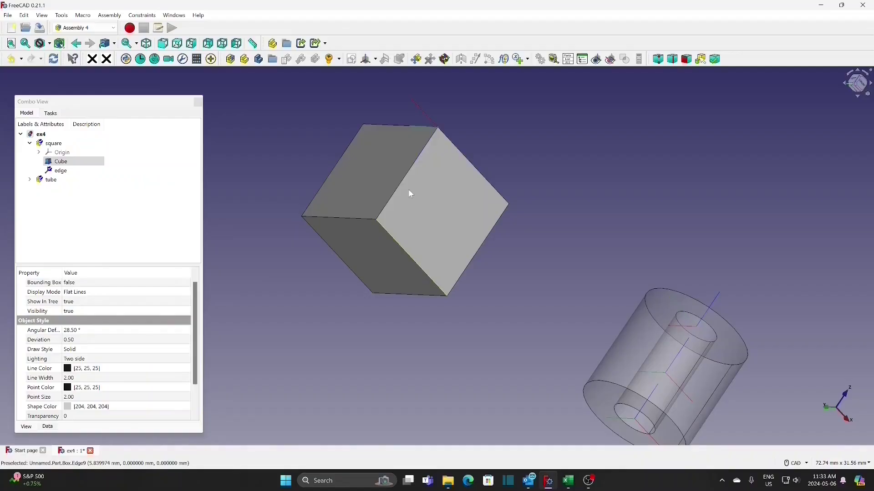
Create another local coordinate system named edge1 inside the square part.
click(54, 142)
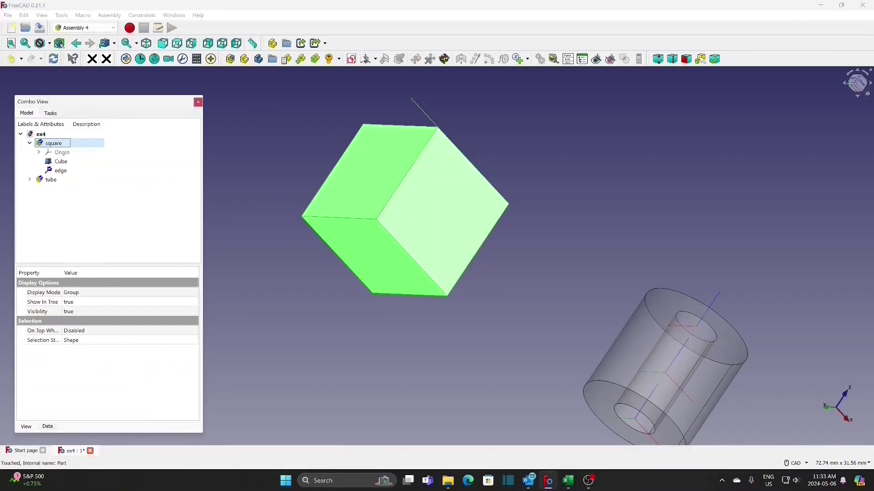
click(366, 59)
text(e)
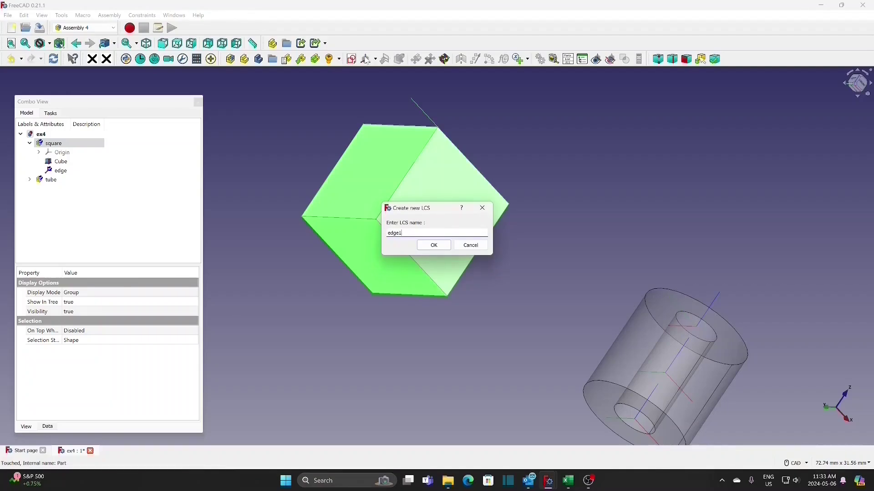
text(dge1)
click(433, 246)
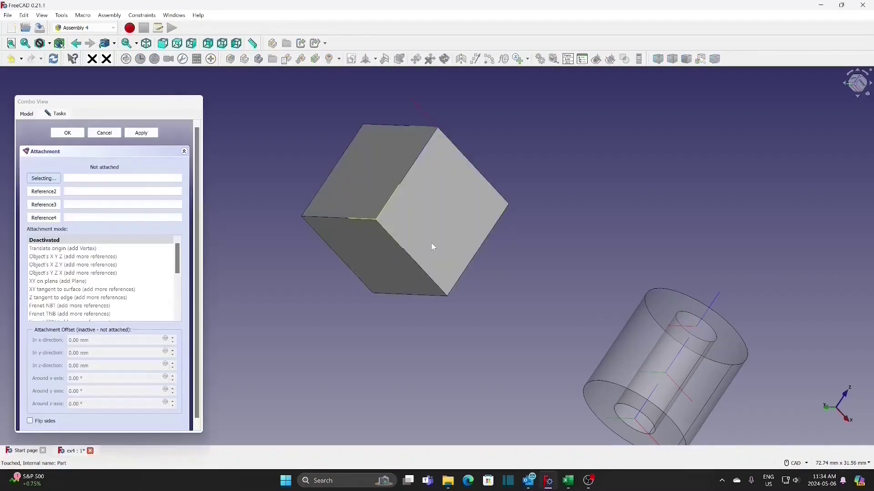
Attach the edge1 coordinate system to the cube's Edge5 using Z tangent to edge mode without a vertex reference.
click(473, 257)
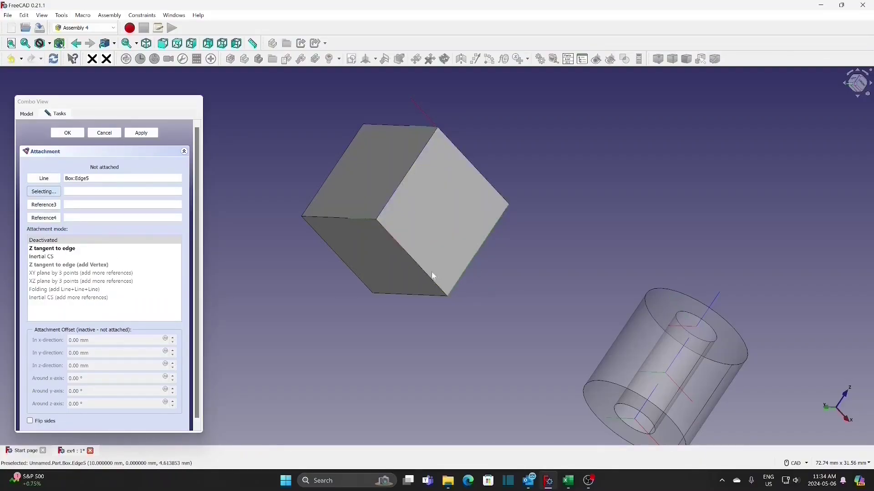
click(67, 250)
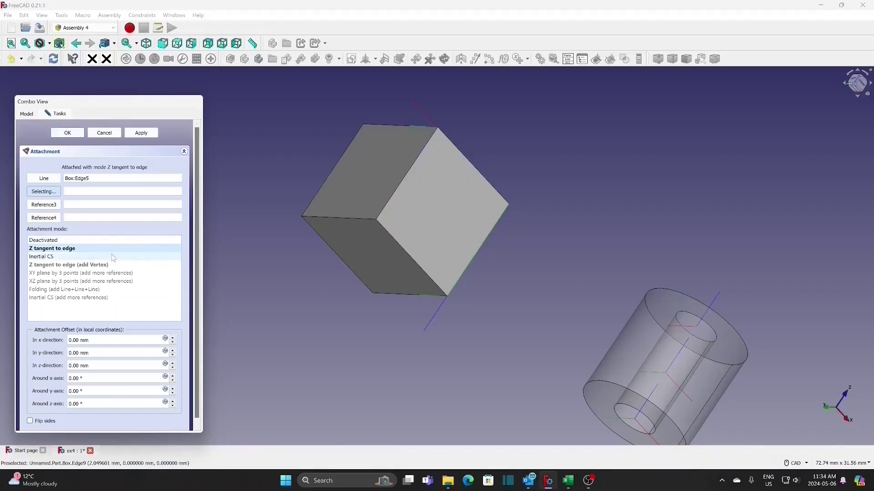
click(71, 136)
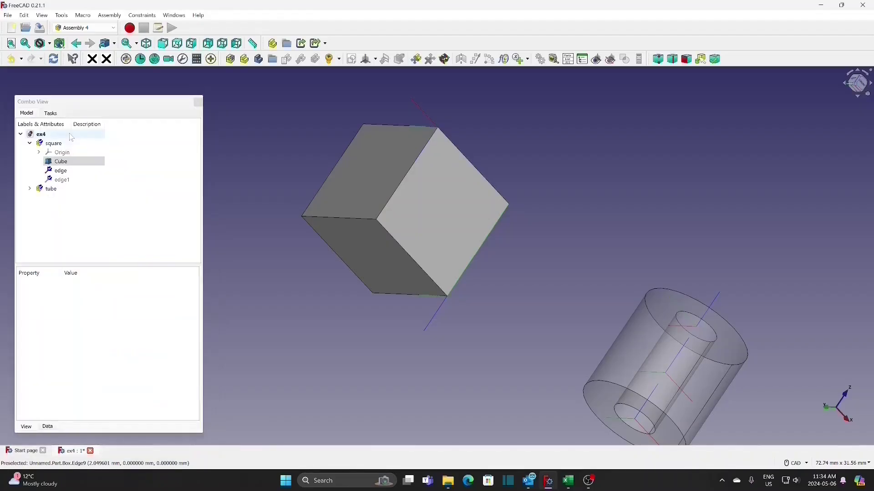
Set the edge1 coordinate system's Map Path Parameter to 1 and highlight it to check its position on the cube's edge.
click(62, 180)
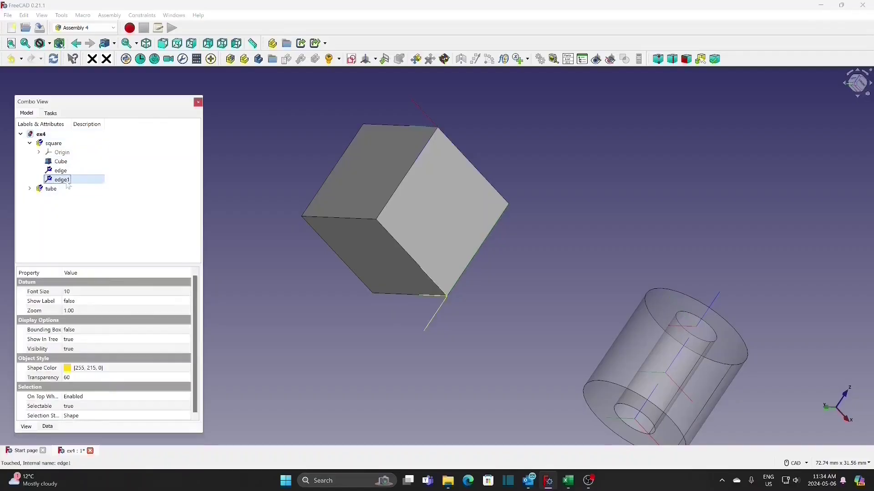
click(53, 427)
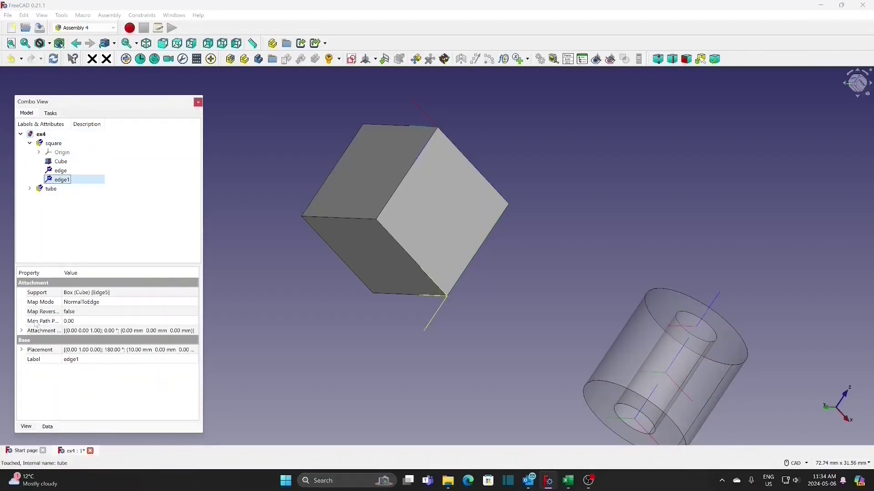
click(99, 324)
text(1)
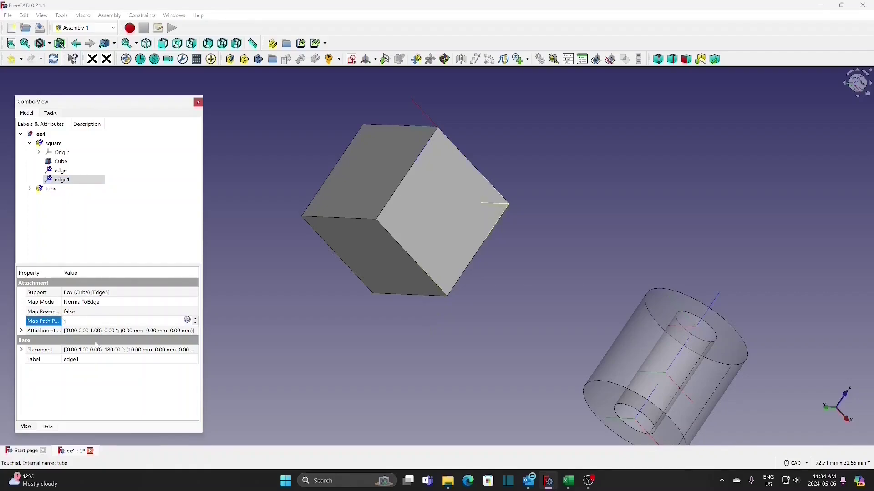
click(249, 343)
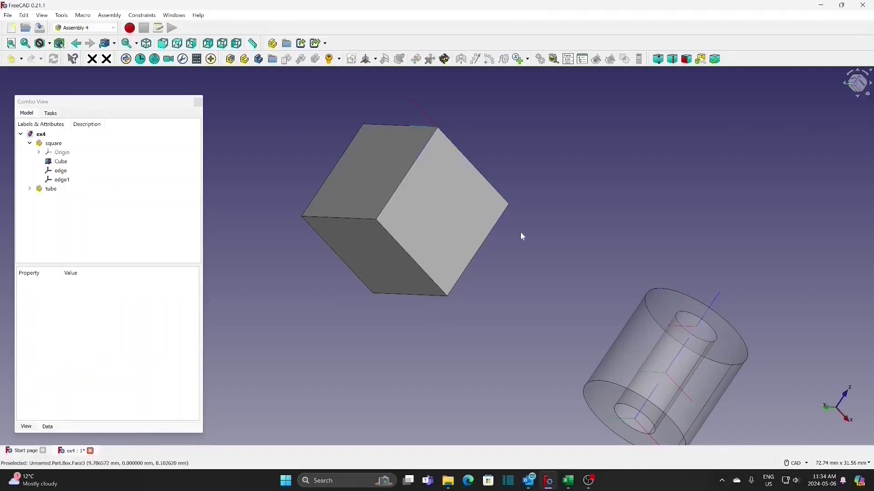
click(64, 180)
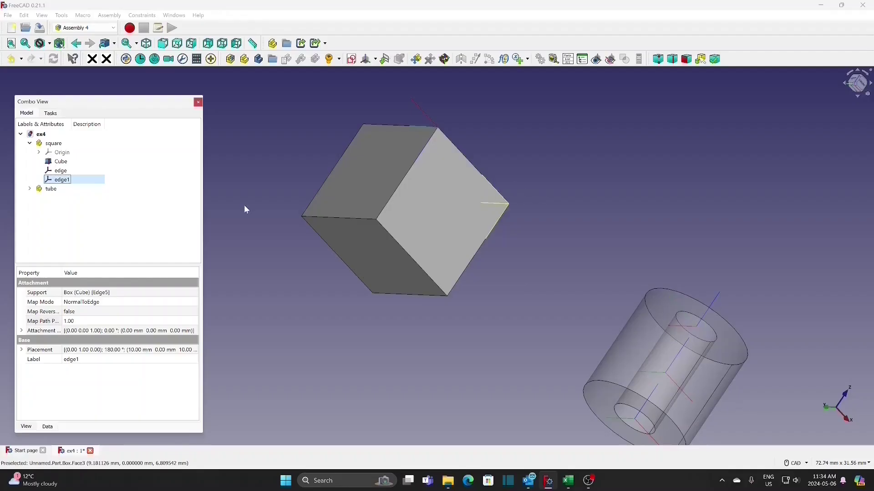
Set the edge1 coordinate system's Map Path Parameter to 0.5.
click(89, 321)
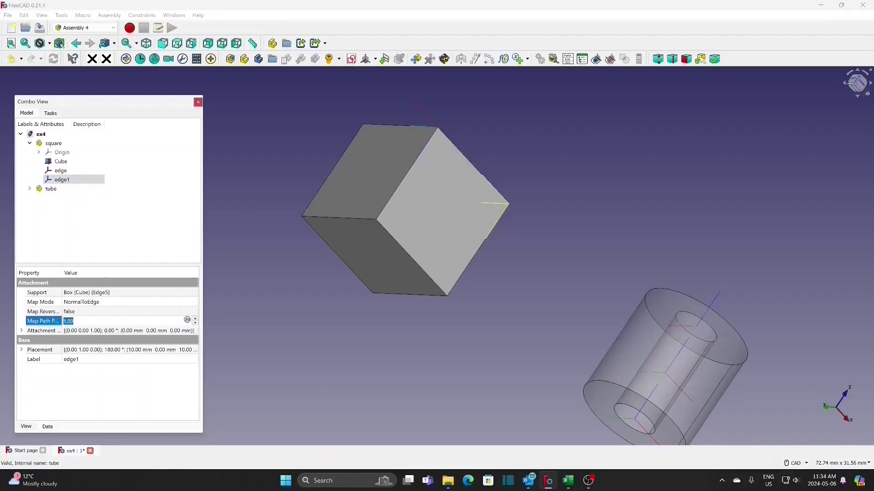
text(0)
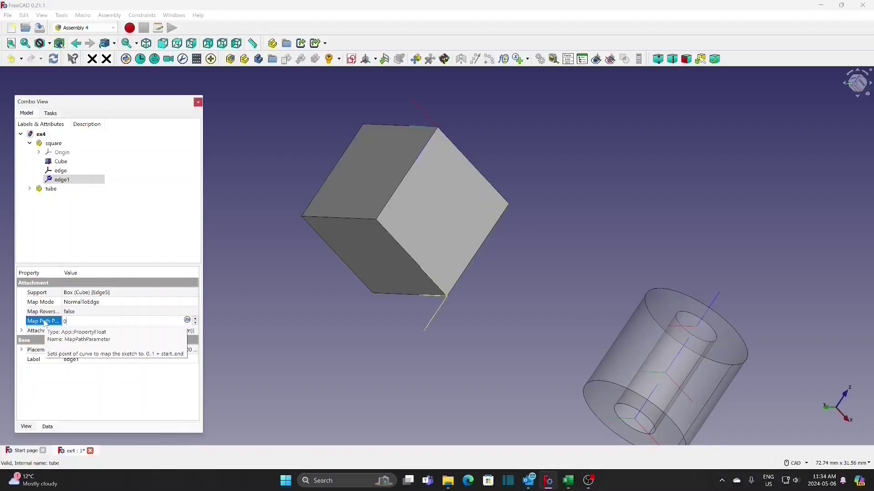
text(.5)
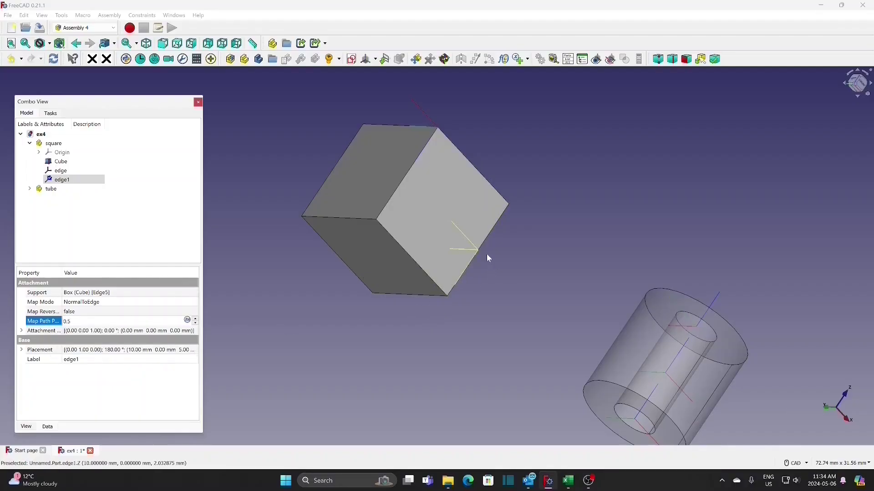
Set the edge1 coordinate system's Map Path Parameter to 0.25 and widen the property name column to show full names.
drag(98, 320, 41, 322)
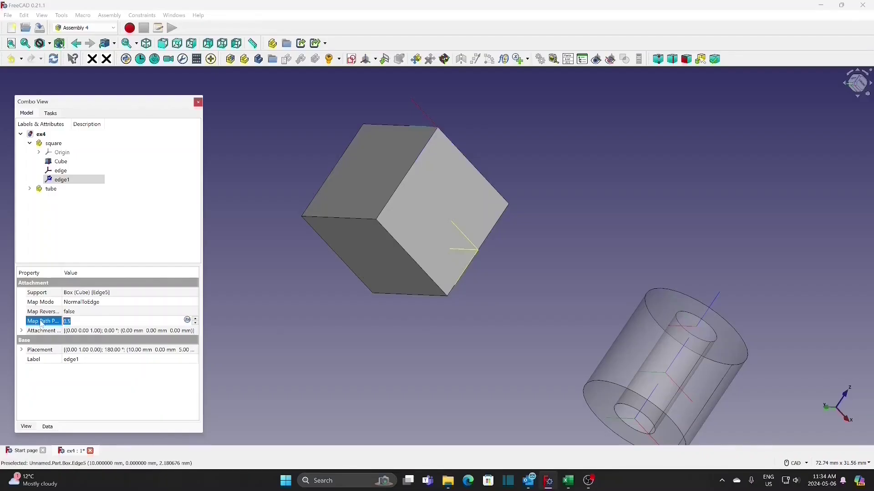
text(0.25)
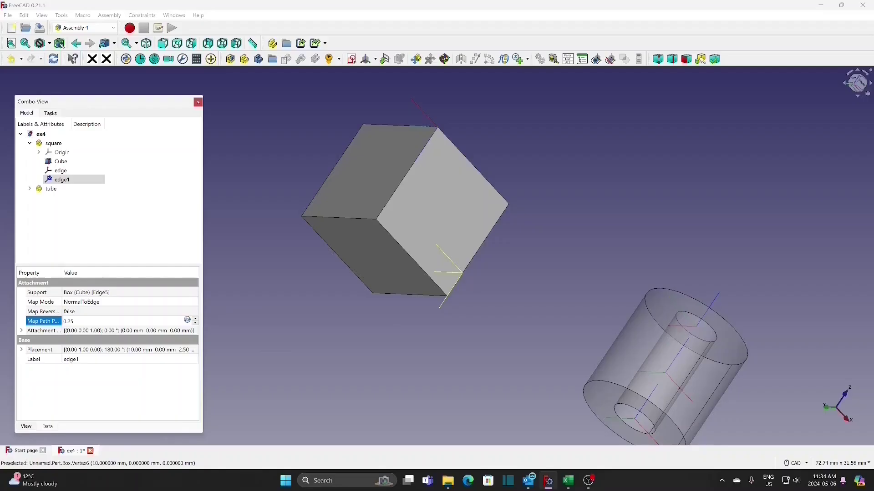
drag(64, 271, 86, 272)
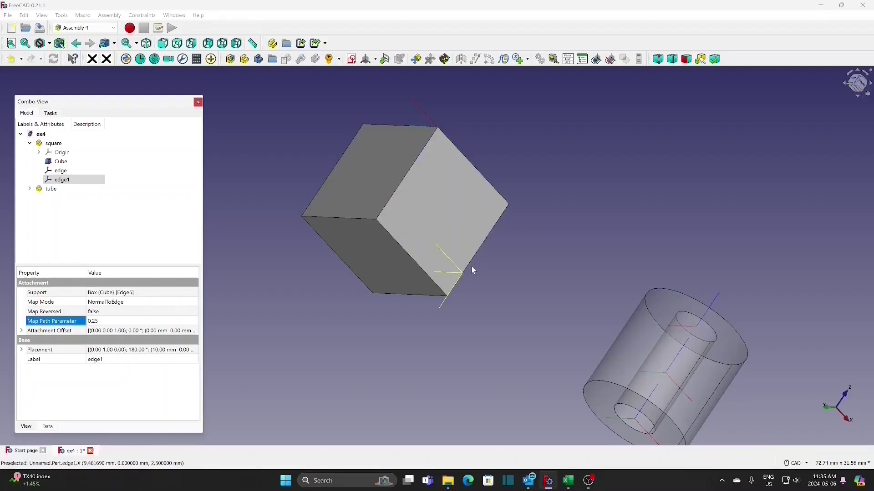
click(221, 318)
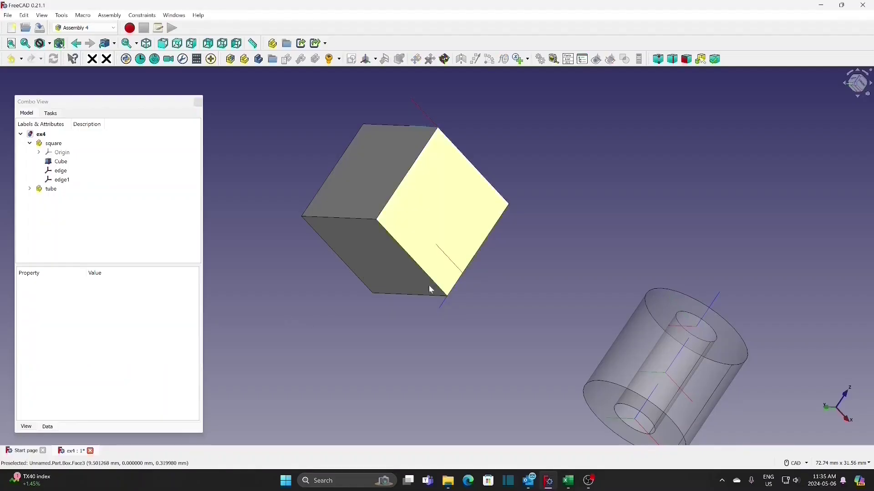
Create a local coordinate system named surface-c inside the square part.
click(76, 172)
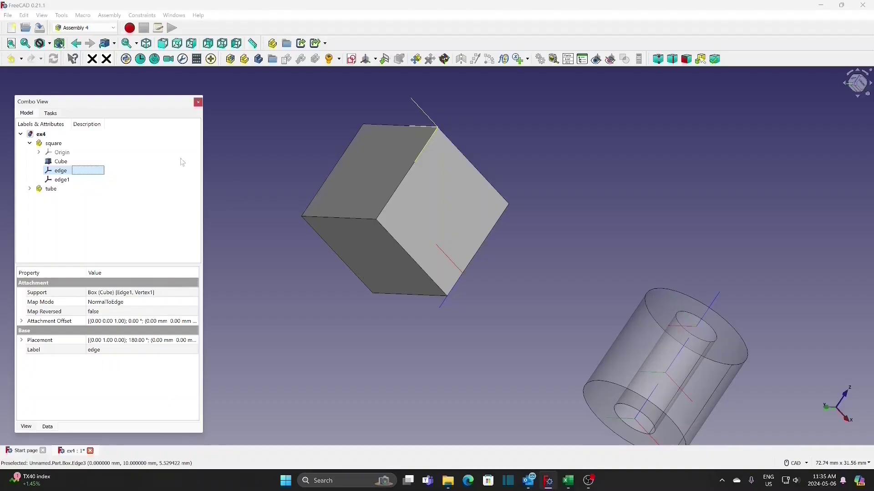
click(52, 144)
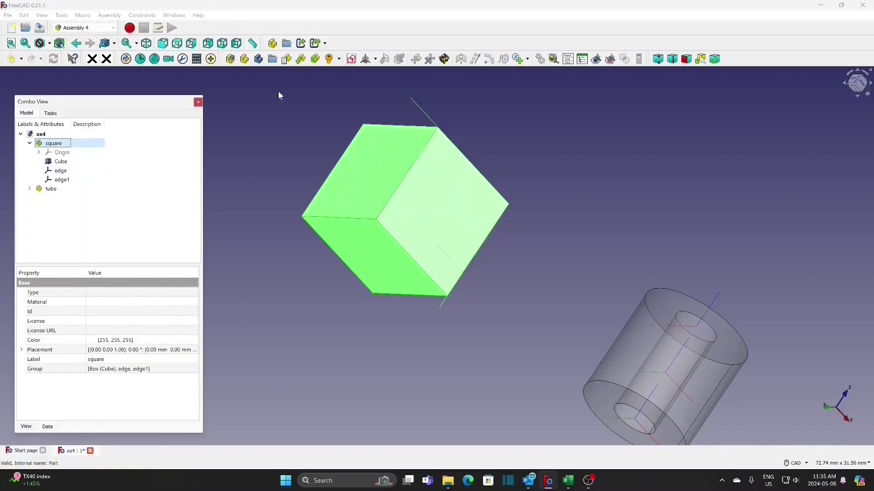
click(366, 60)
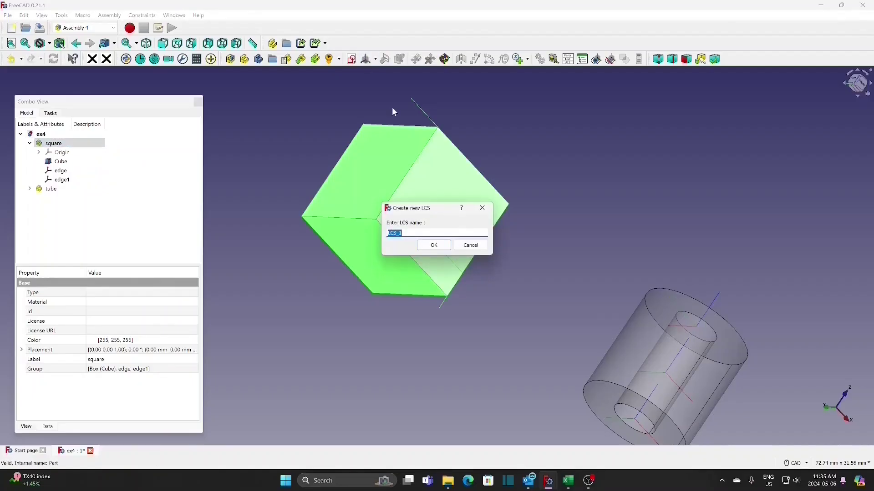
text(surface-c)
click(424, 246)
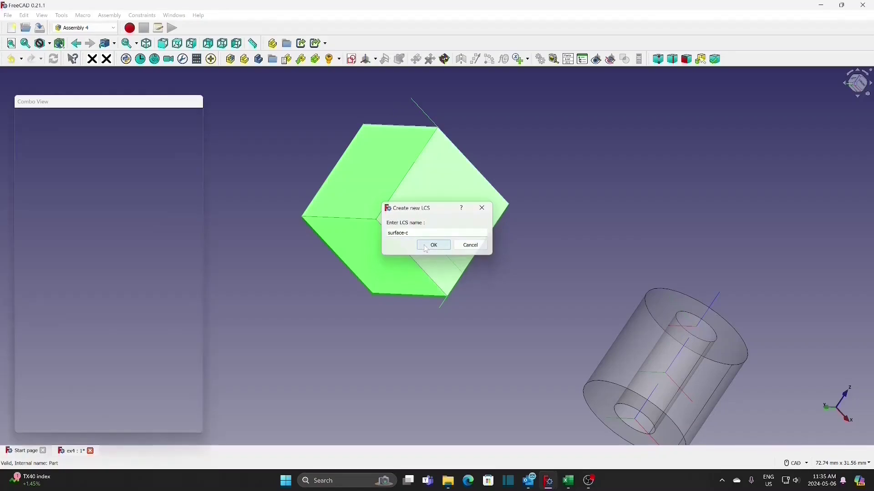
Attach the surface-c coordinate system to the cube's Face1 using Inertial CS mode.
click(380, 174)
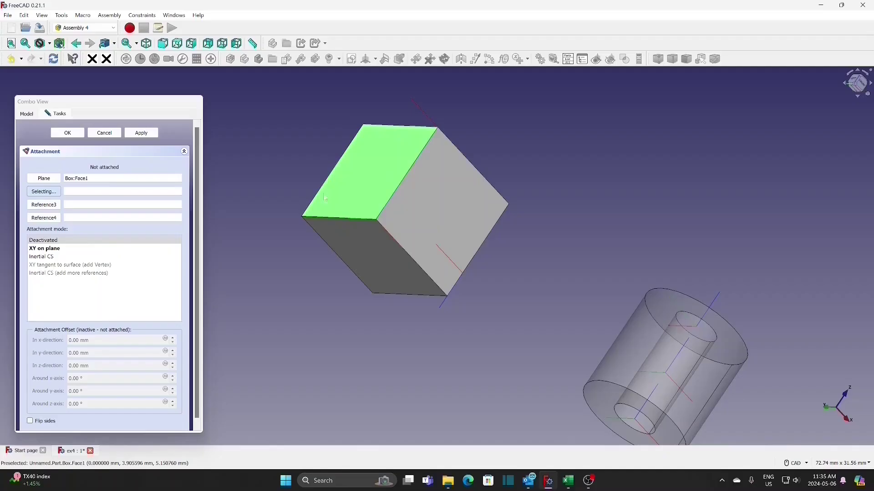
click(53, 257)
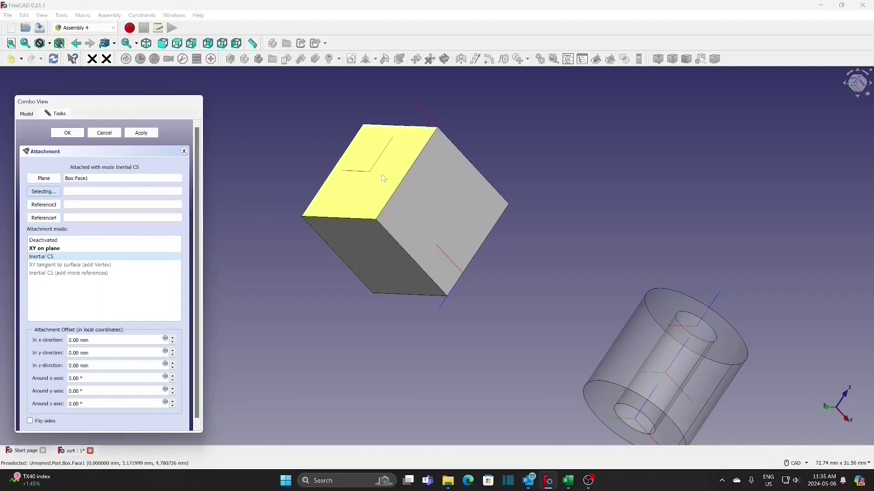
click(67, 133)
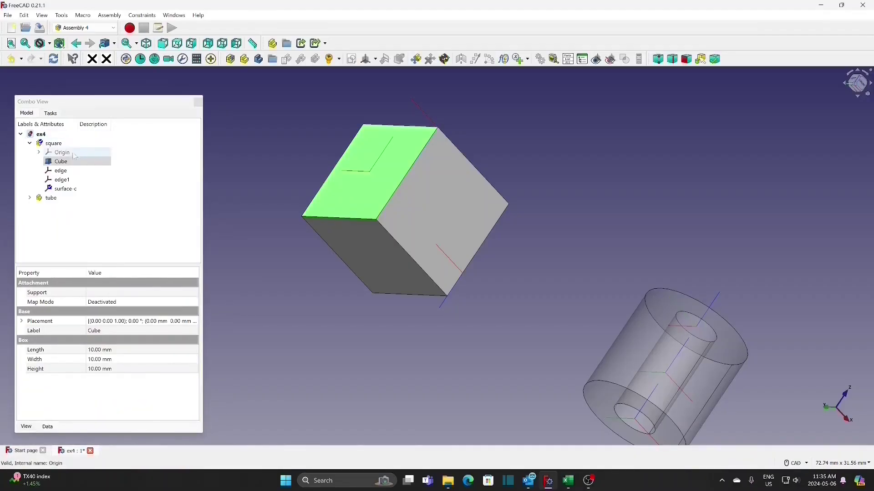
Create another local coordinate system named surface1 inside the square part.
click(61, 145)
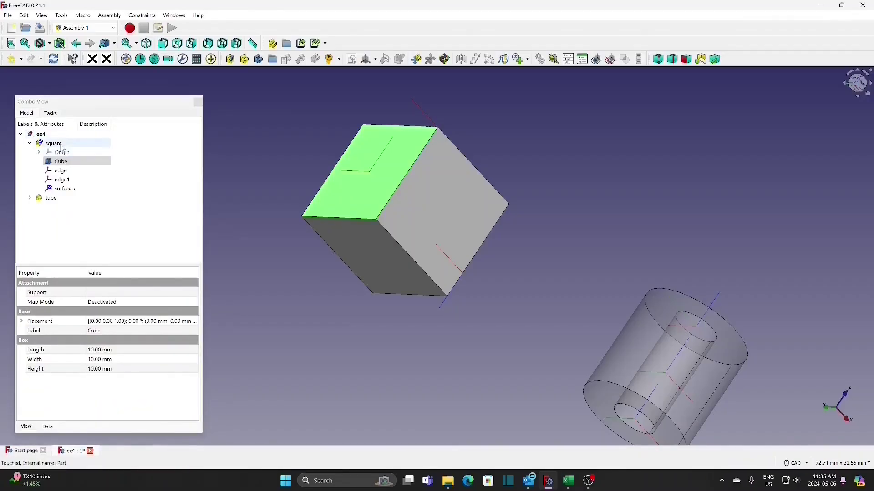
click(368, 59)
text(s)
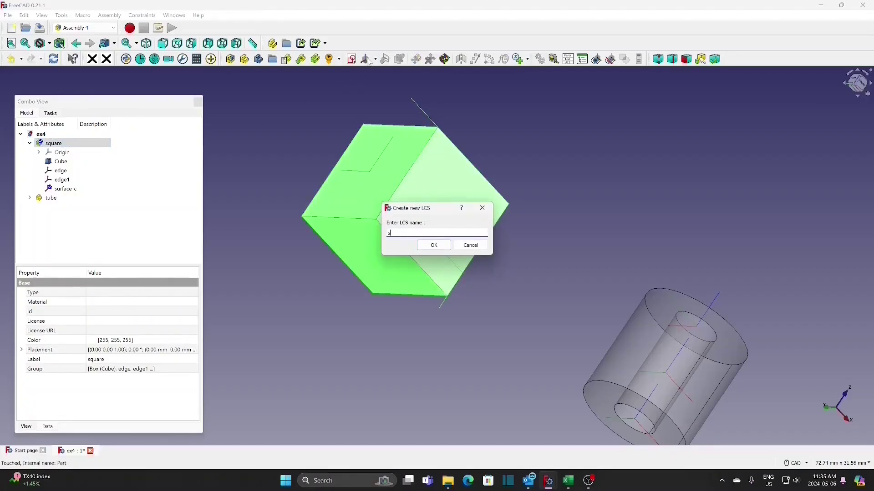
text(urface1)
click(436, 249)
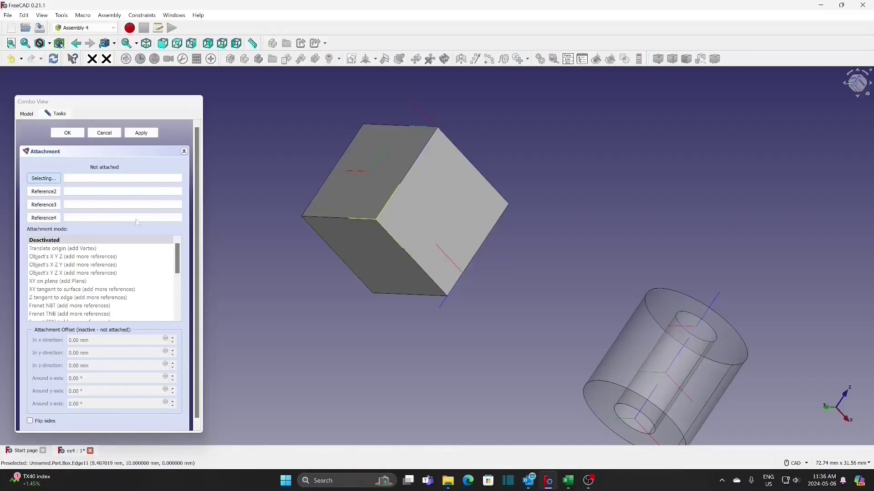
Attach the surface1 coordinate system to the cube's parallel edges Edge9 and Edge11 using Inertial CS mode.
click(419, 267)
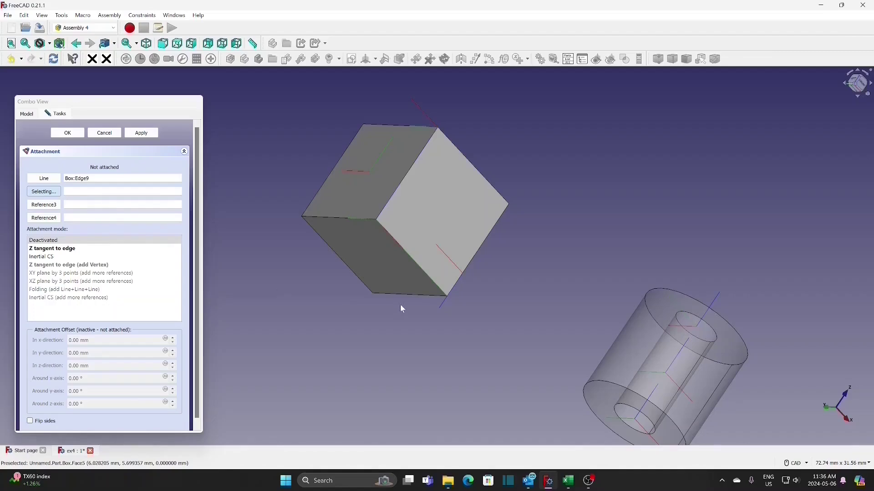
click(356, 277)
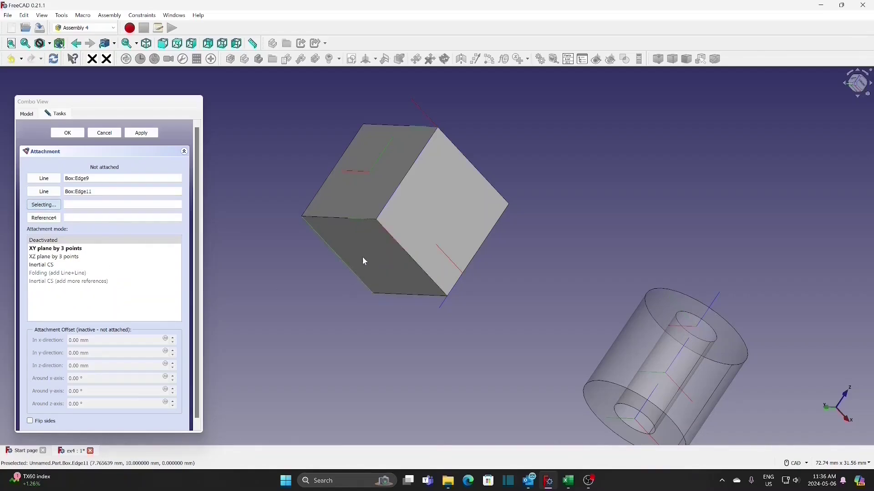
click(55, 265)
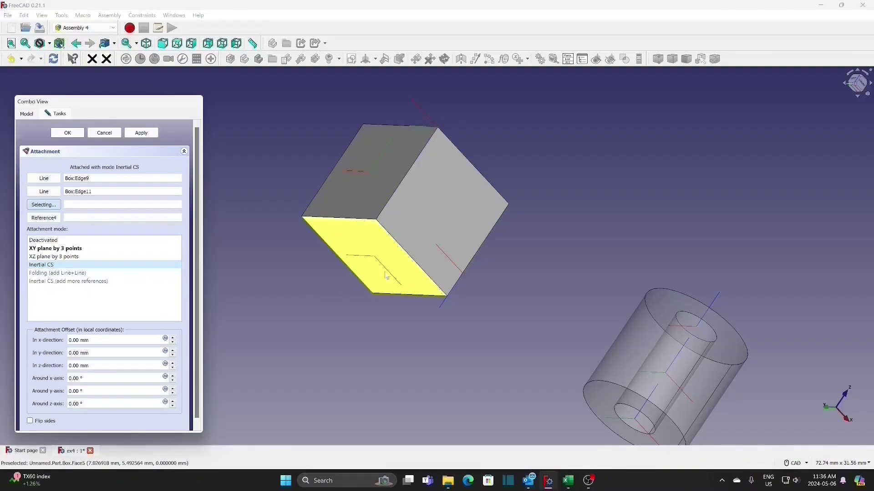
click(66, 130)
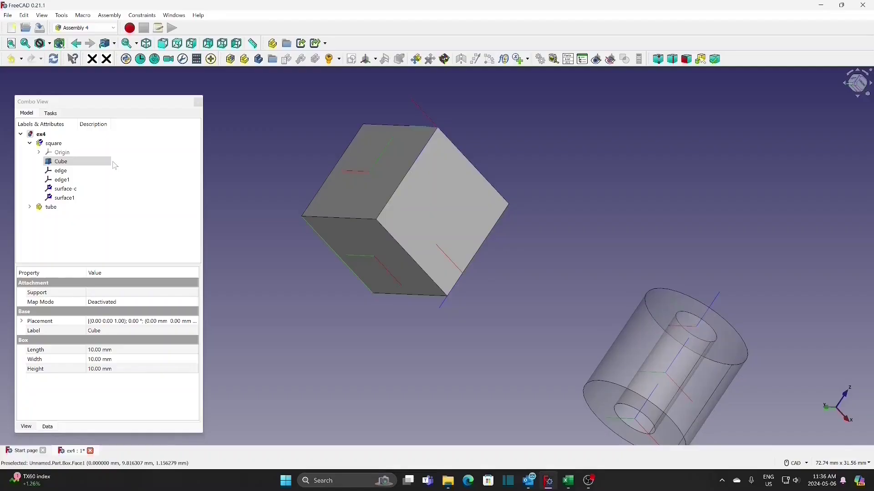
Create a local coordinate system named sq-center inside the square part.
click(53, 144)
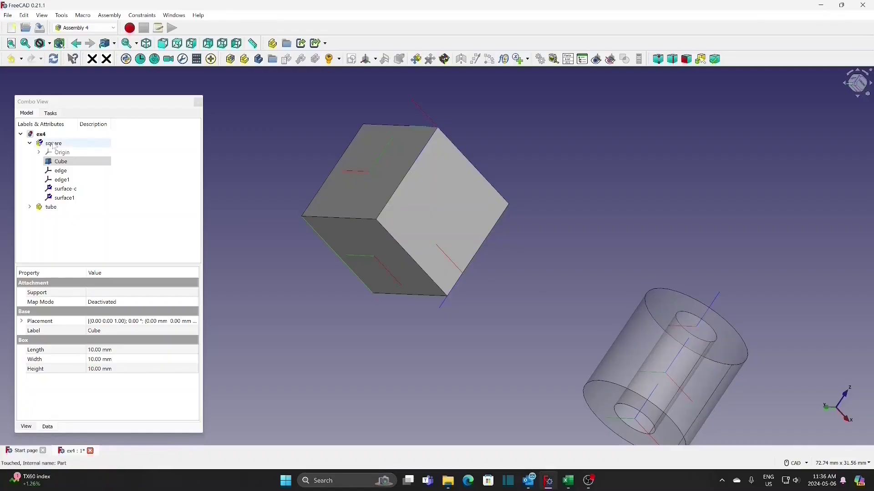
click(368, 60)
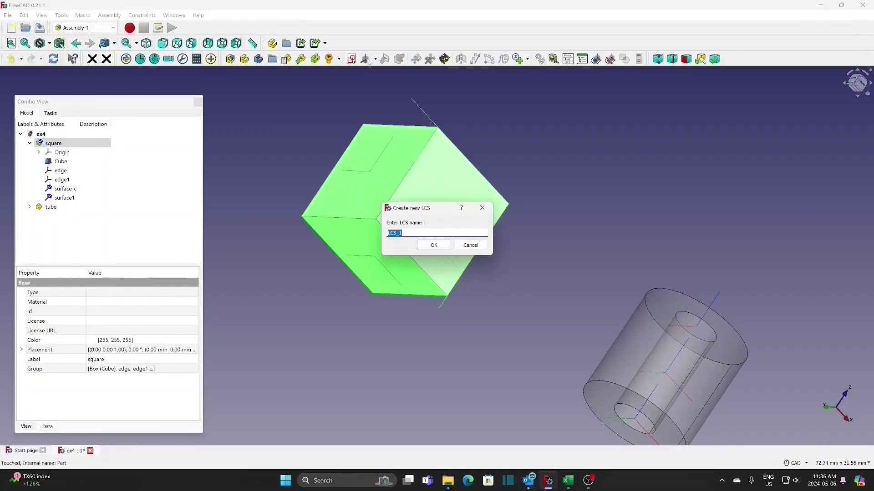
text(sq)
text(-cw)
text(enter)
click(435, 246)
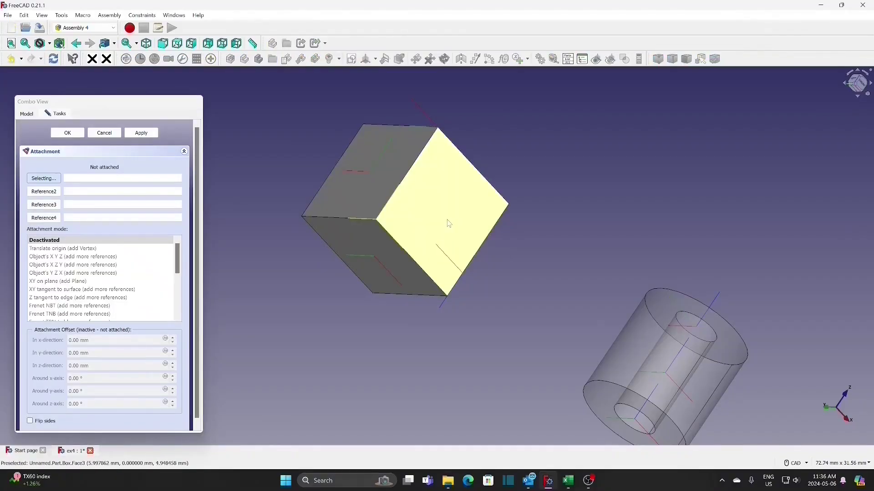
Attach the sq-center coordinate system to the cube's opposite faces Face5 and Face6 using Inertial CS mode.
click(364, 242)
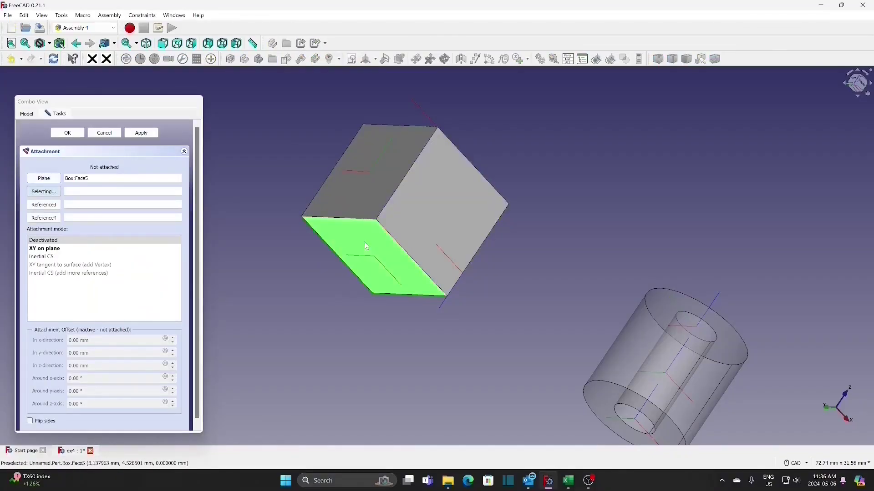
middle_drag(568, 157, 565, 177)
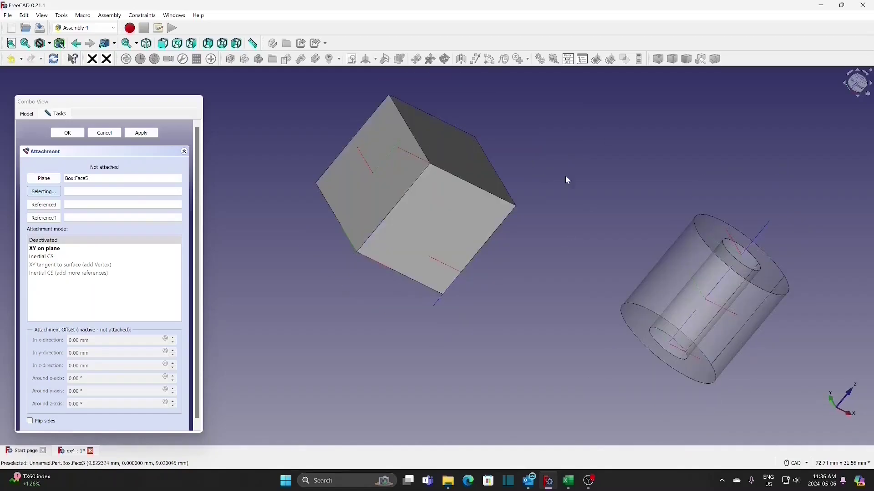
click(459, 155)
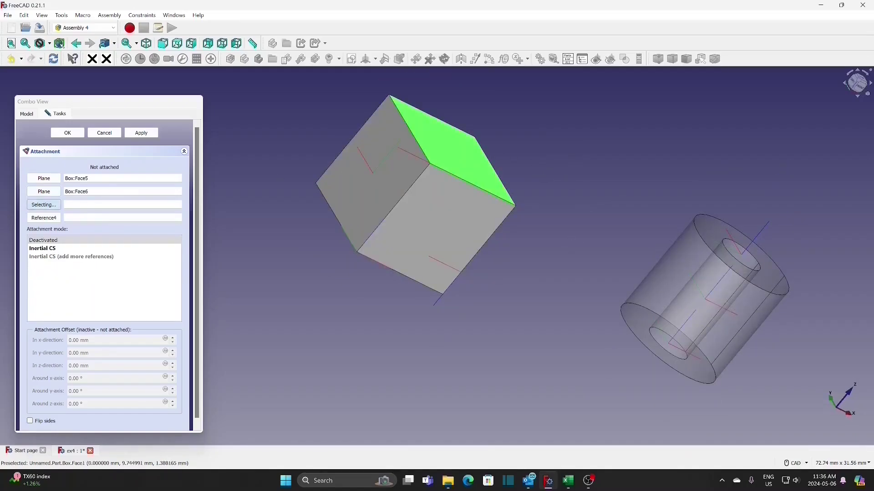
click(50, 249)
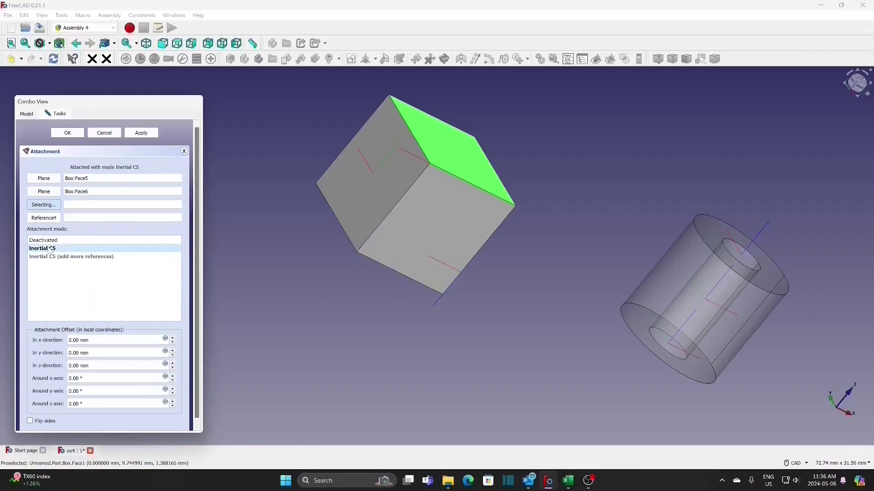
click(79, 133)
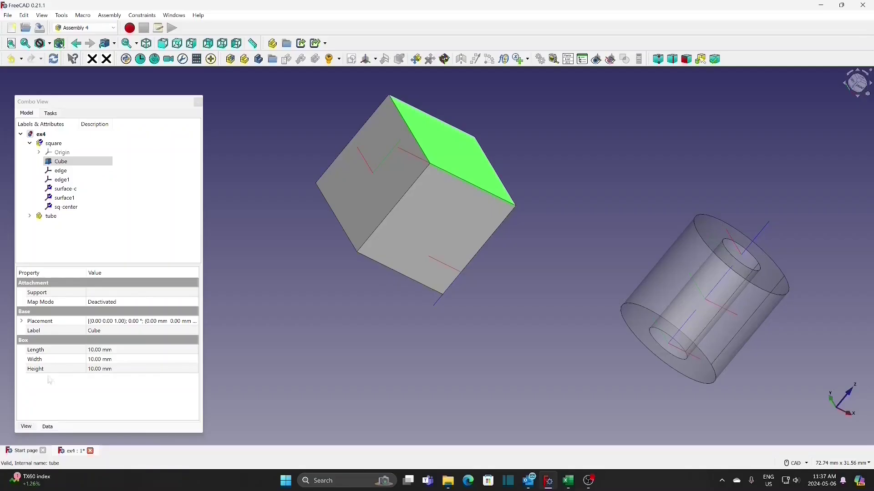
Set the cube's transparency to 90 and inspect the coordinate systems inside it.
click(26, 428)
click(69, 416)
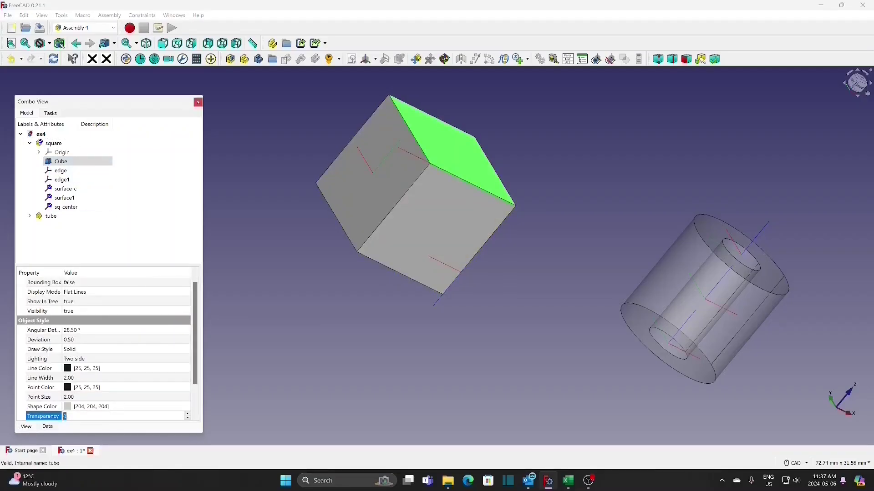
text(90)
click(225, 398)
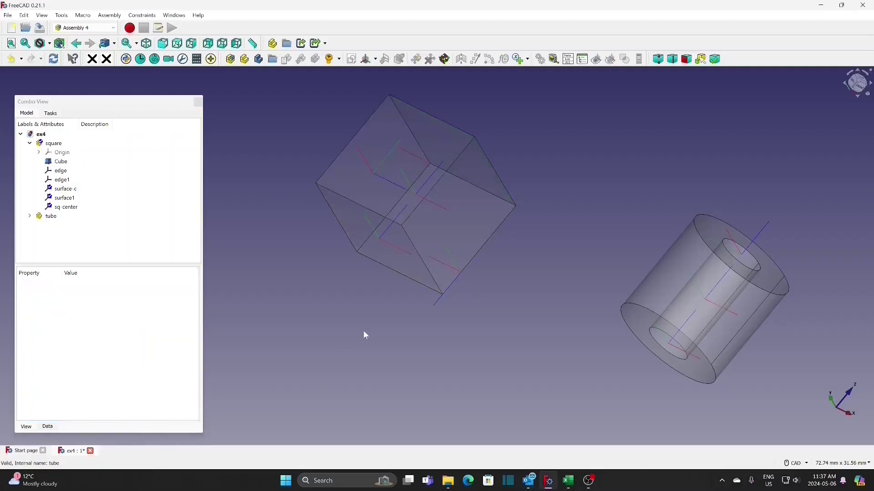
middle_drag(497, 334, 536, 223)
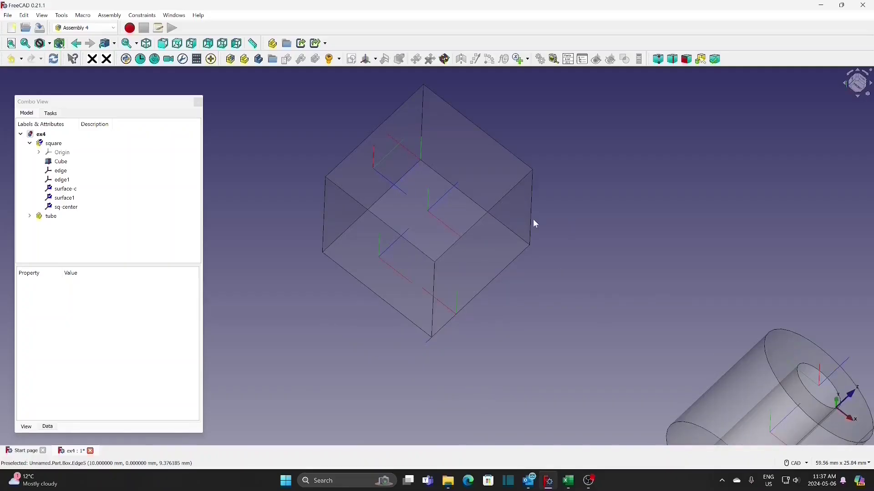